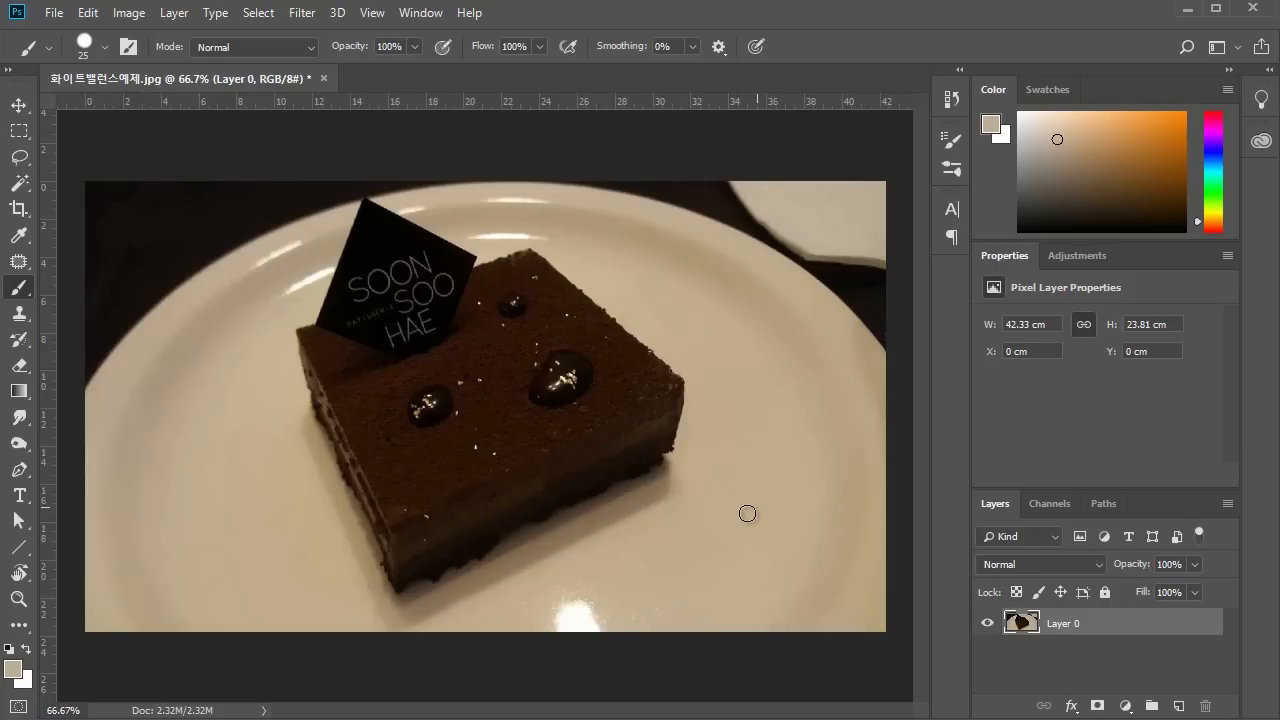
Correct the cake photo's white balance with Levels by sampling the plate's upper rim as the white point.
left_click(458, 421)
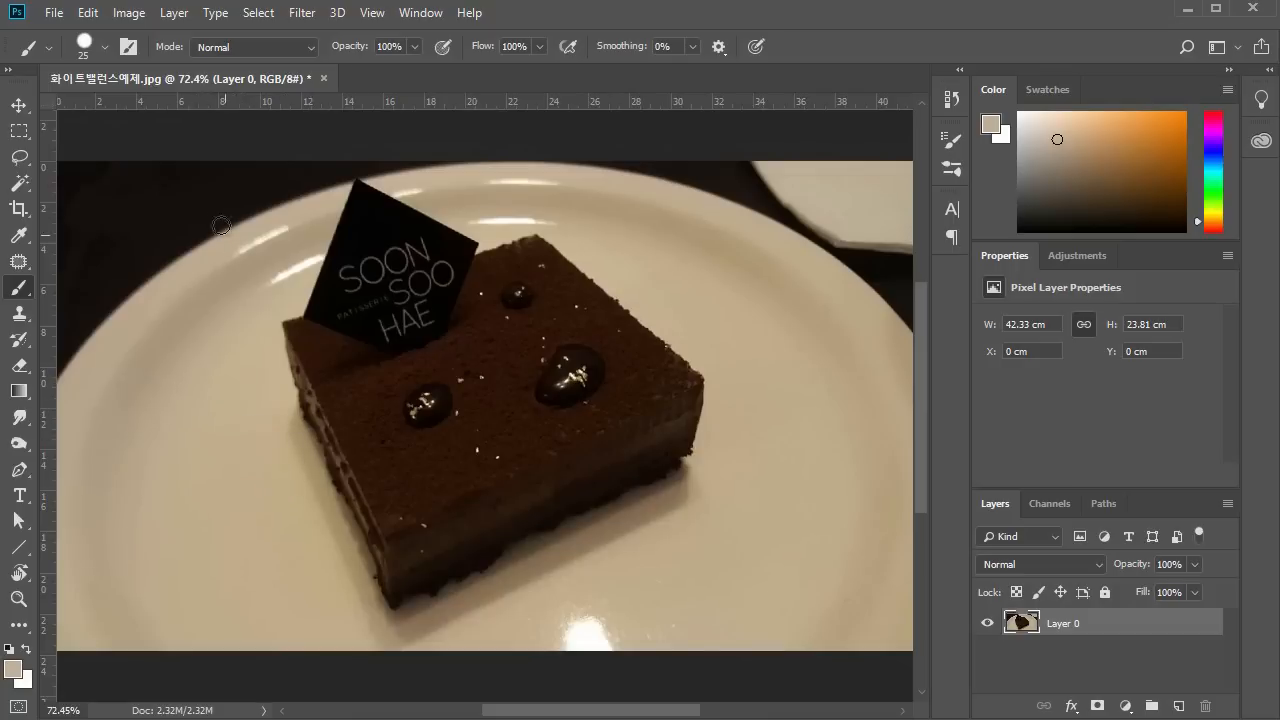
left_click(129, 12)
mouse_move(143, 68)
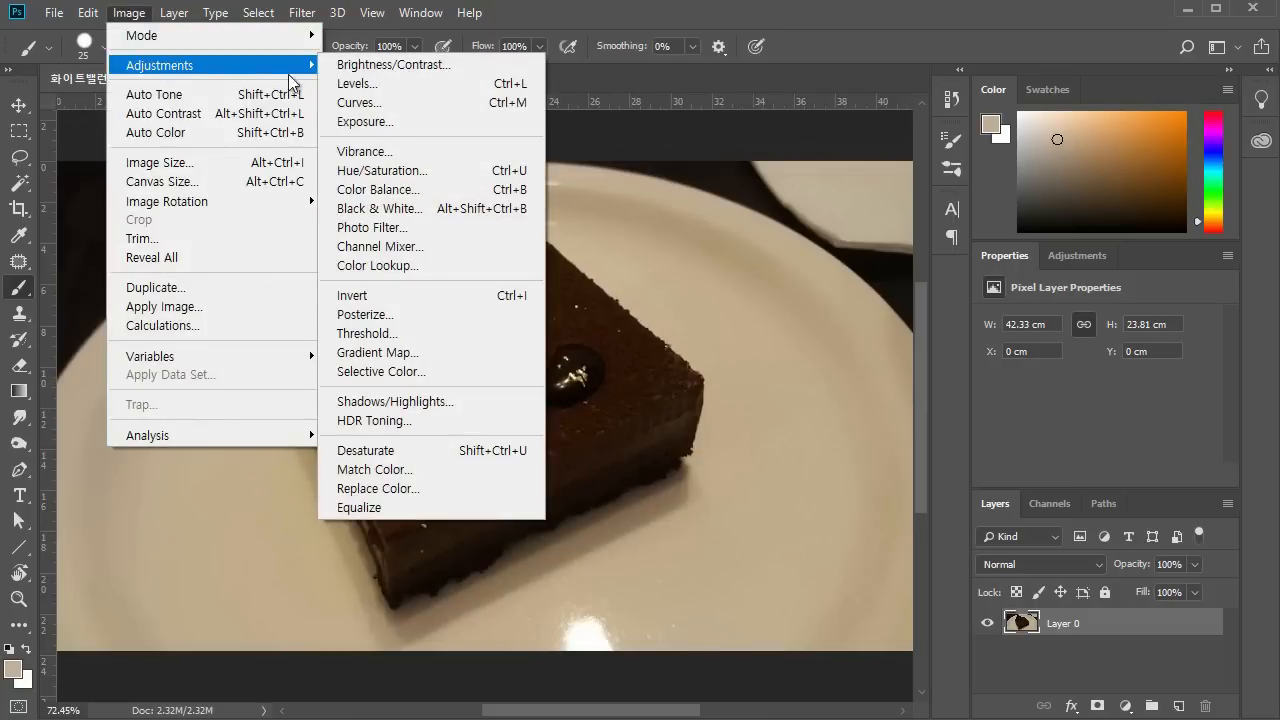
left_click(410, 83)
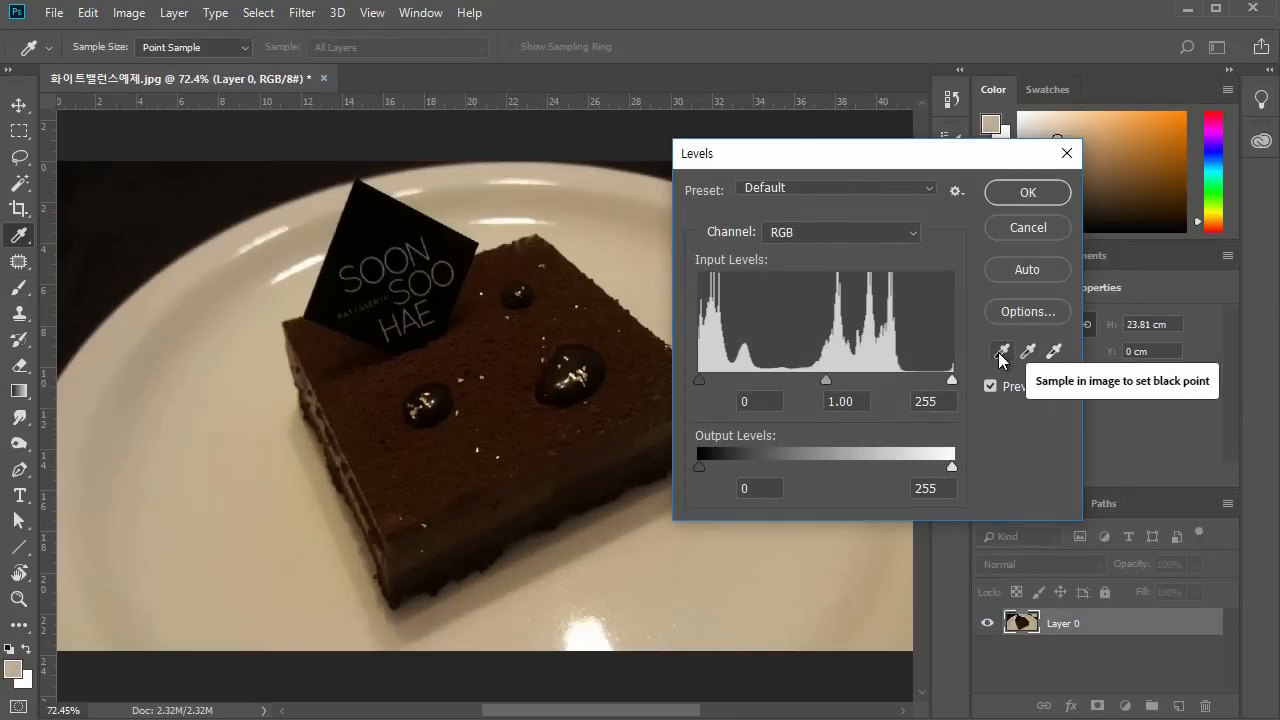
left_click(1055, 352)
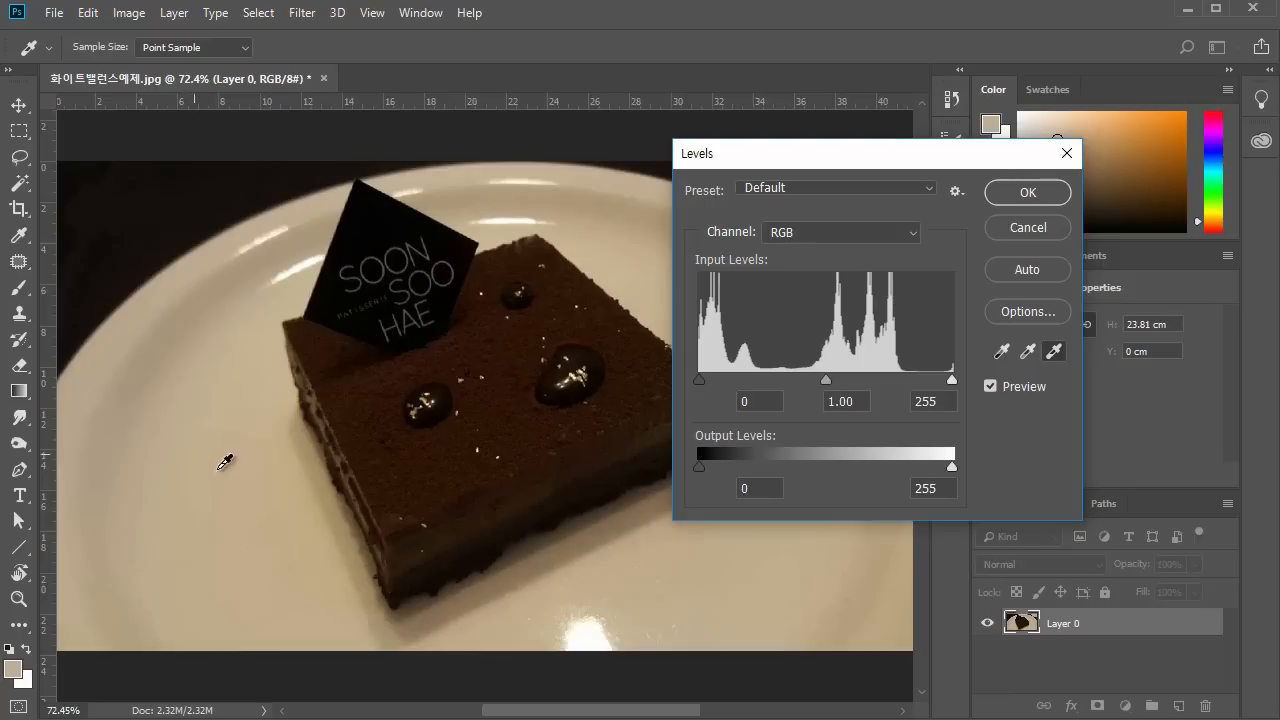
left_click_drag(755, 161, 817, 196)
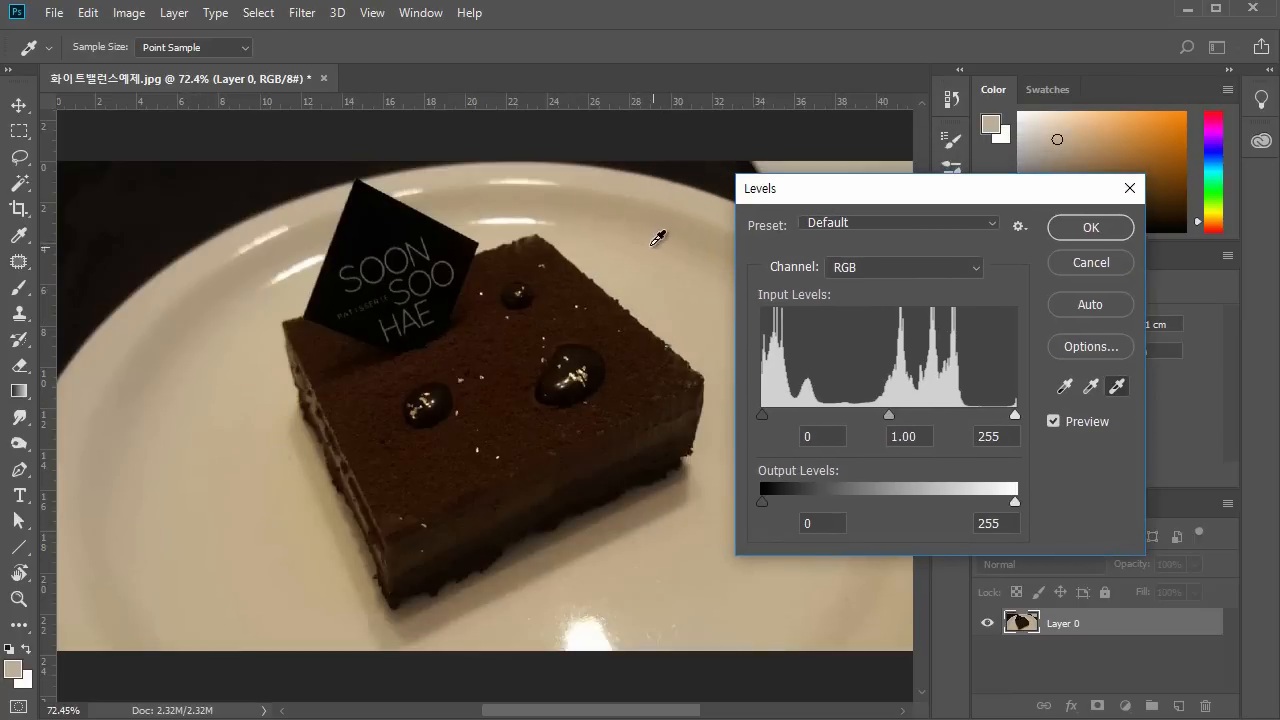
left_click_drag(875, 203, 953, 209)
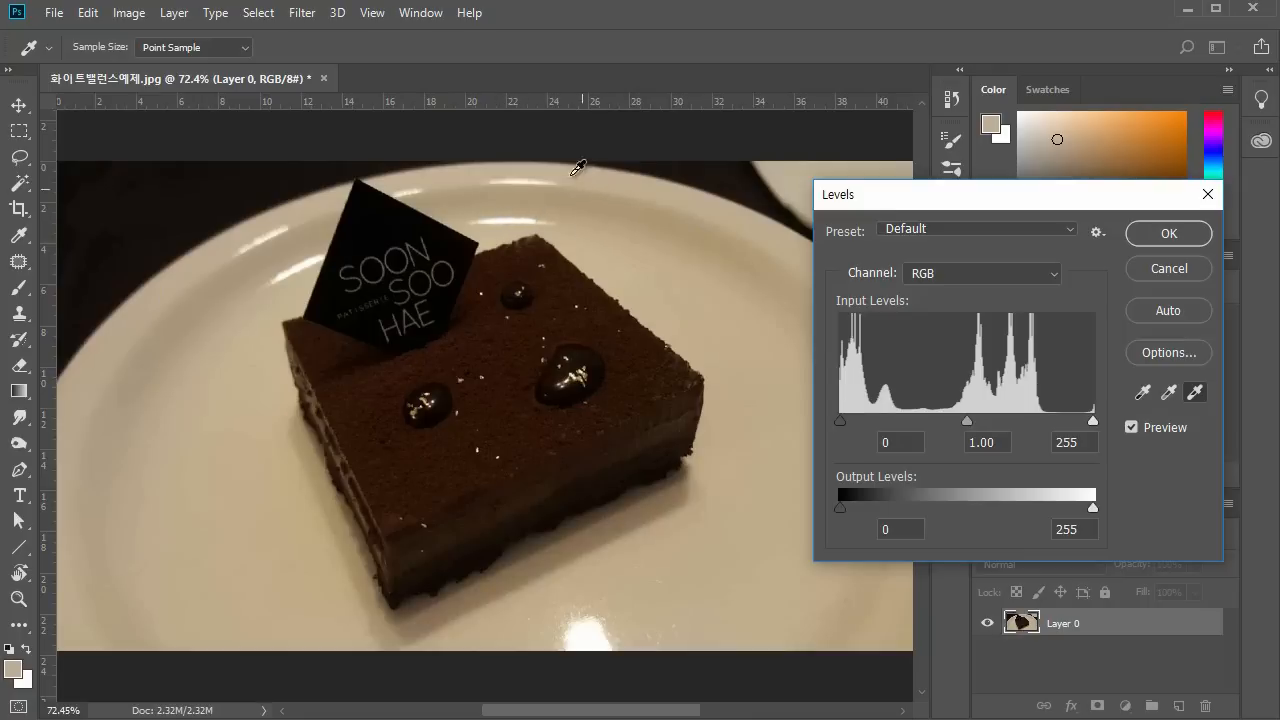
left_click(534, 164)
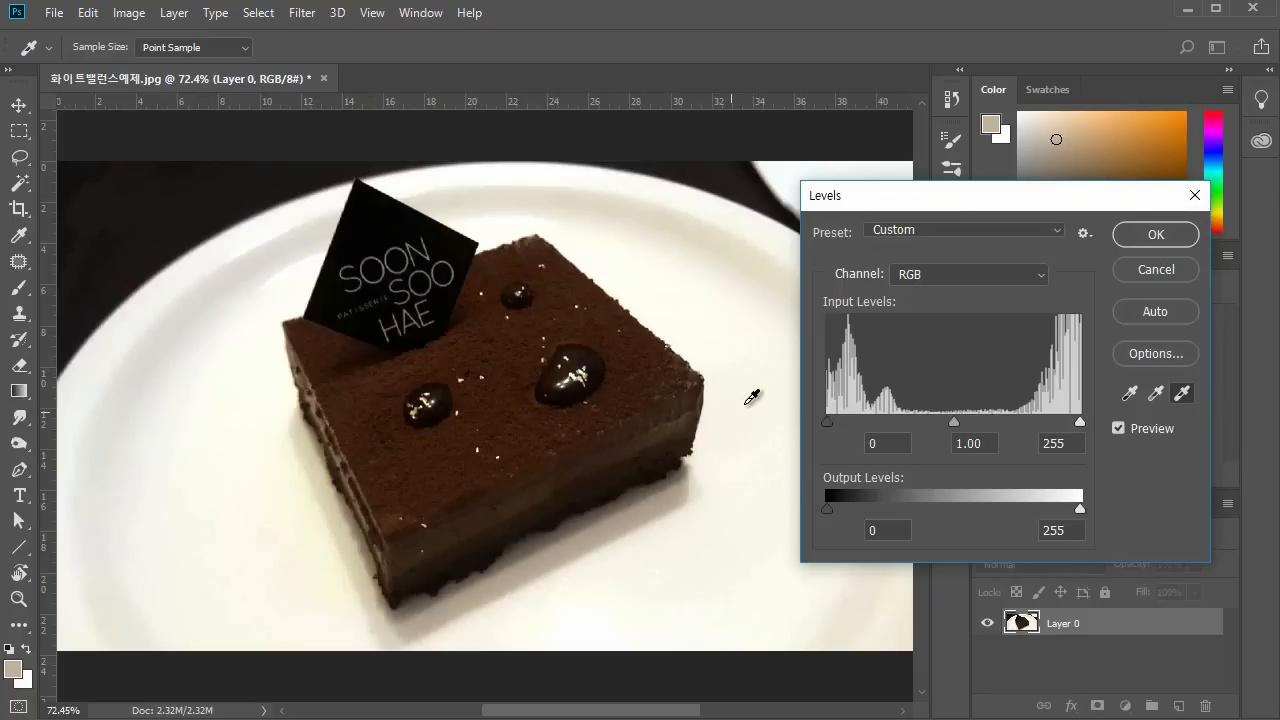
left_click_drag(1030, 198, 922, 208)
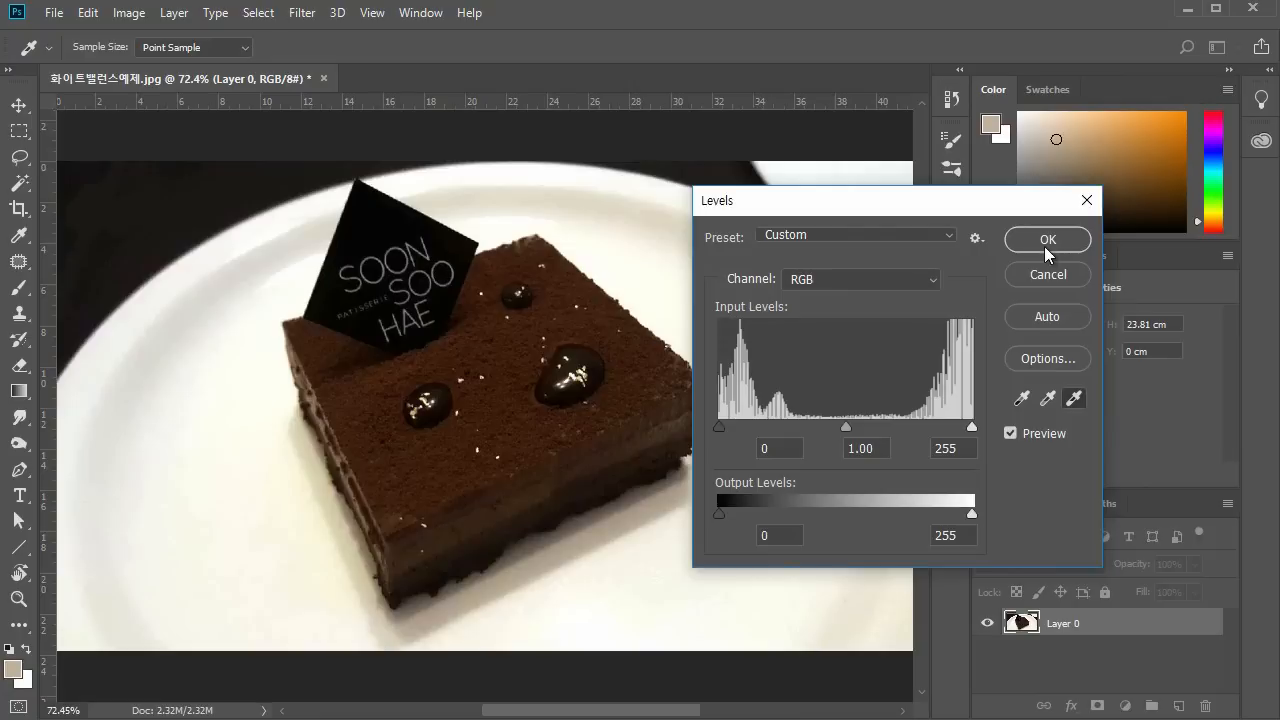
left_click_drag(927, 218, 940, 223)
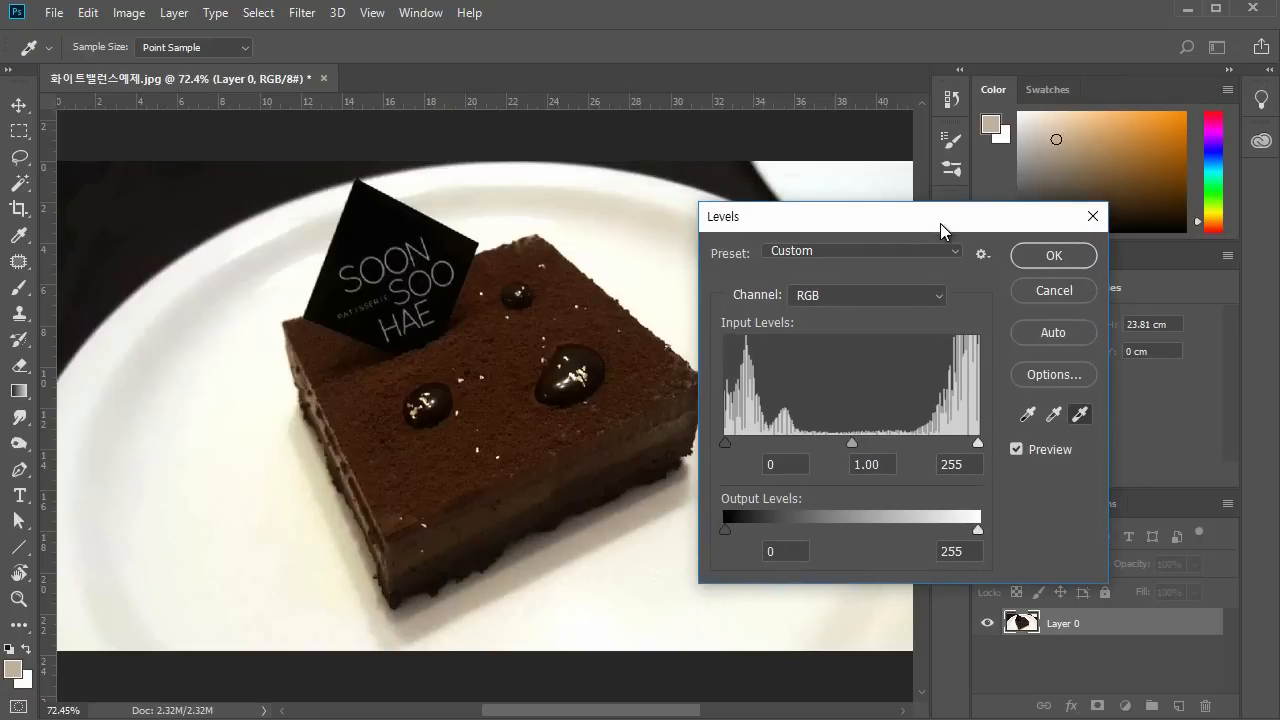
left_click(1053, 256)
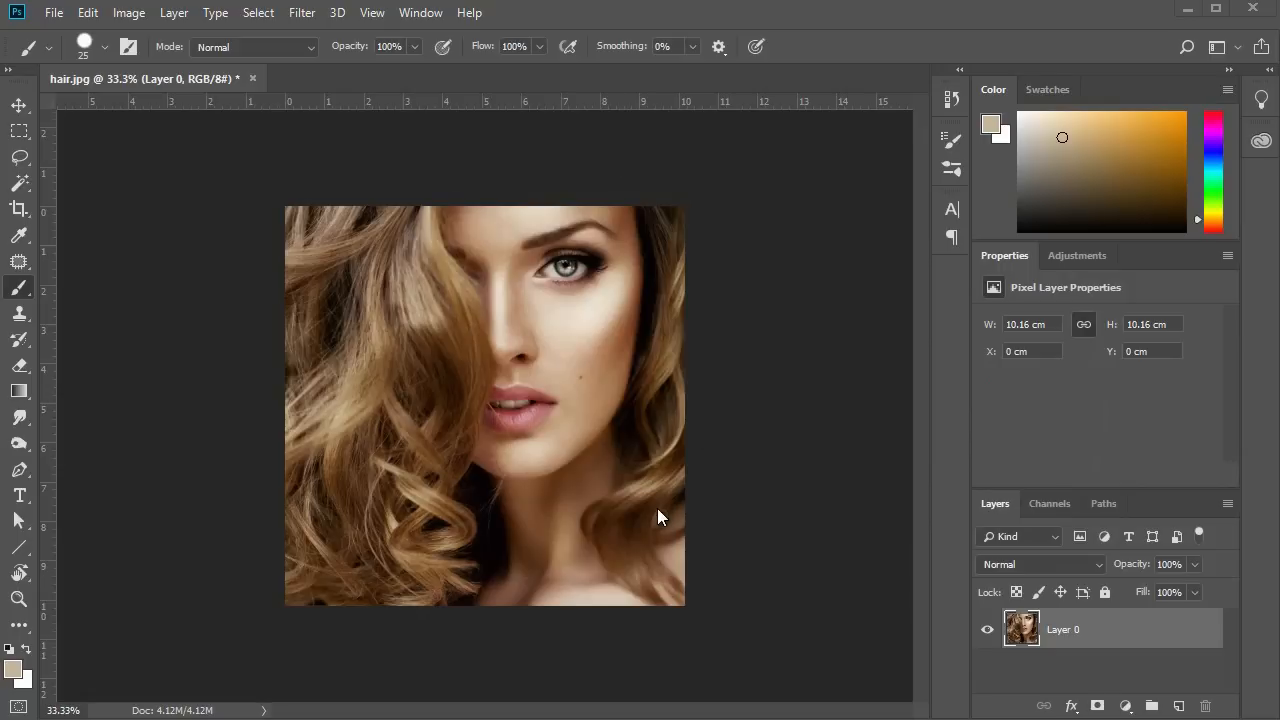
Paint a black quick mask over all the woman's hair on both sides of the face, starting with a size 90 brush.
scroll(503, 500, "up", 2)
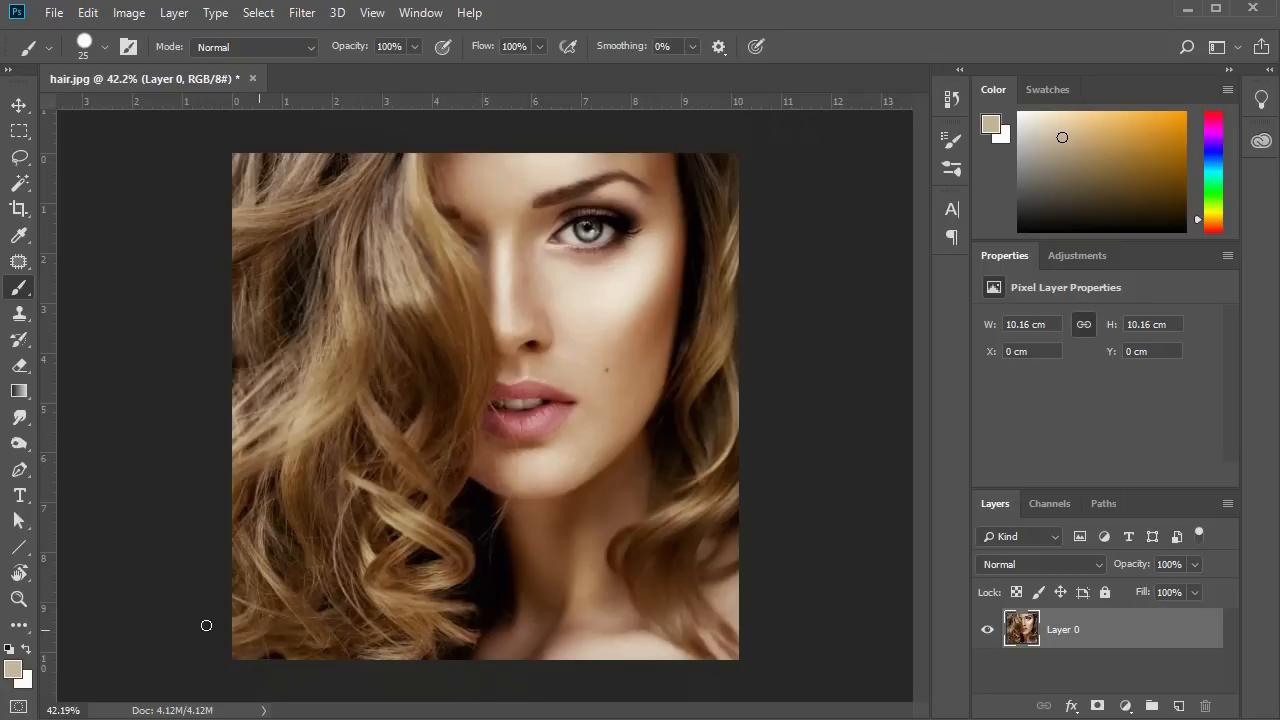
left_click(18, 708)
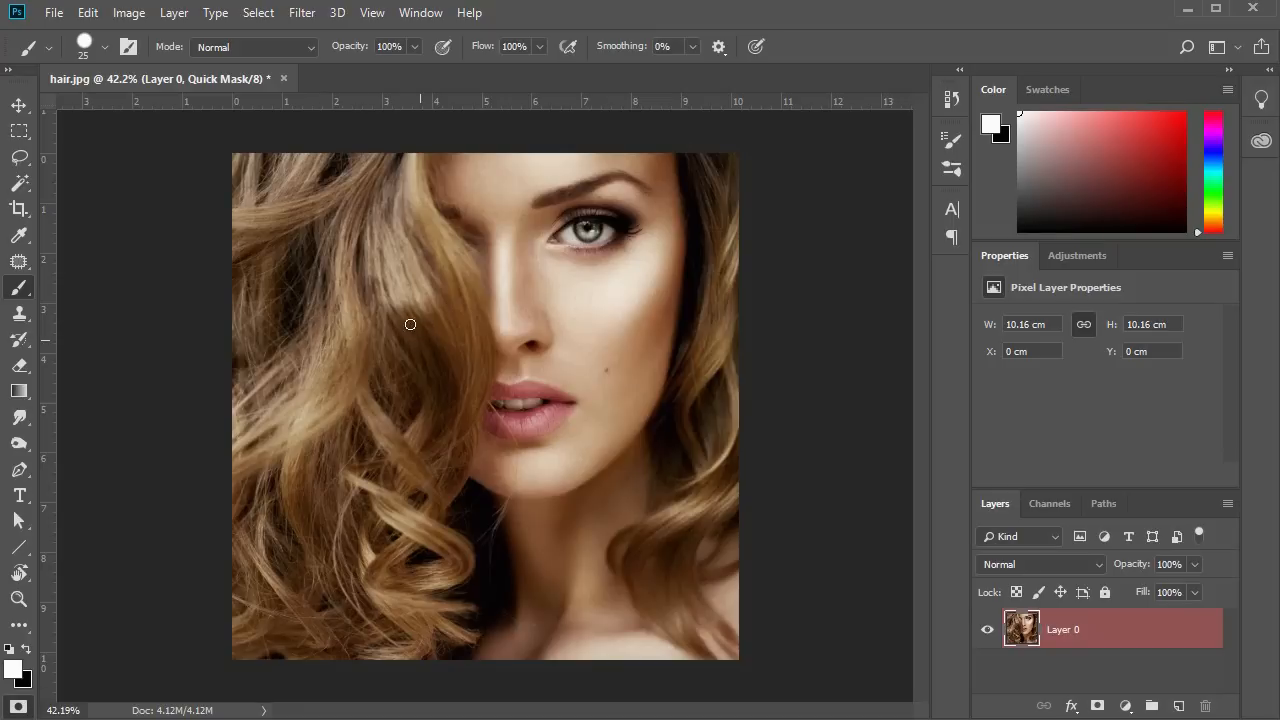
key("bracketright")
key("bracketright")
key("bracketright")
key("bracketright")
key("bracketright")
key("bracketright")
key("bracketright")
key("bracketright")
key("bracketright")
left_click(26, 650)
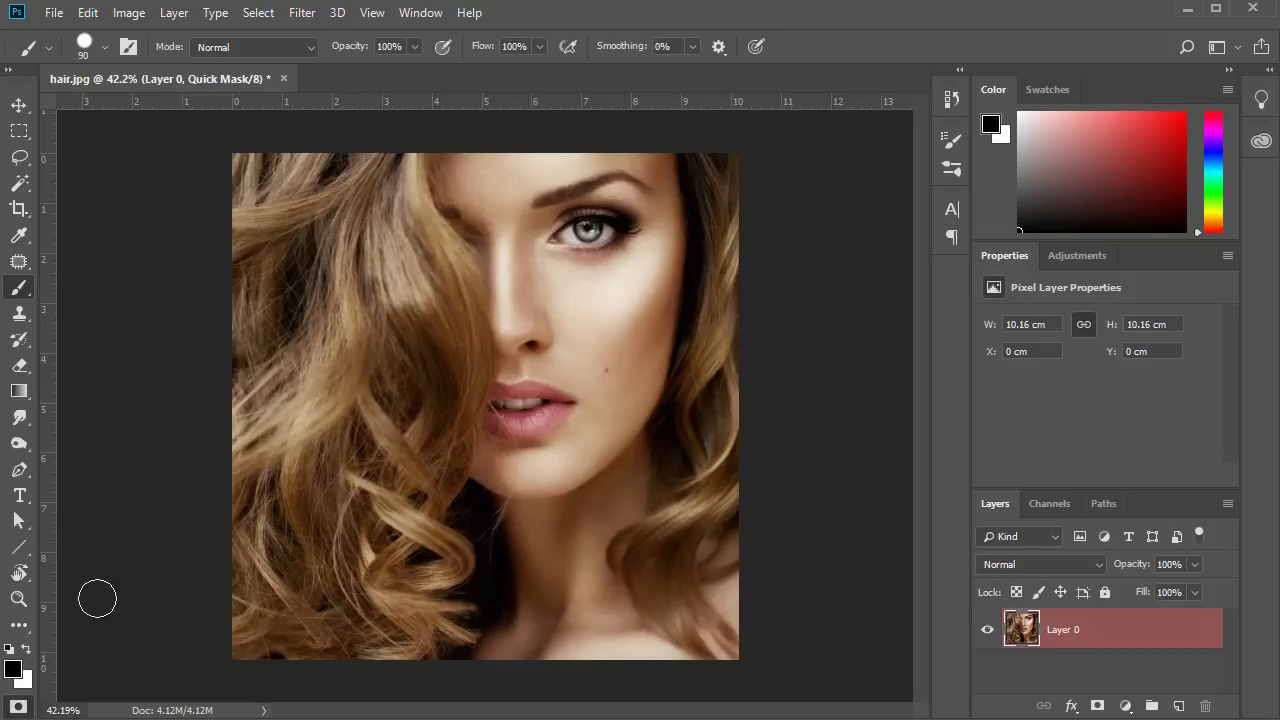
mouse_move(331, 240)
left_mouse_down()
mouse_move(354, 349)
mouse_move(311, 359)
mouse_move(277, 263)
mouse_move(248, 280)
mouse_move(243, 149)
mouse_move(398, 168)
mouse_move(404, 180)
mouse_move(408, 164)
mouse_move(441, 245)
mouse_move(404, 187)
mouse_move(465, 277)
mouse_move(467, 373)
mouse_move(443, 443)
mouse_move(466, 374)
mouse_move(463, 314)
mouse_move(469, 446)
mouse_move(415, 510)
left_mouse_up()
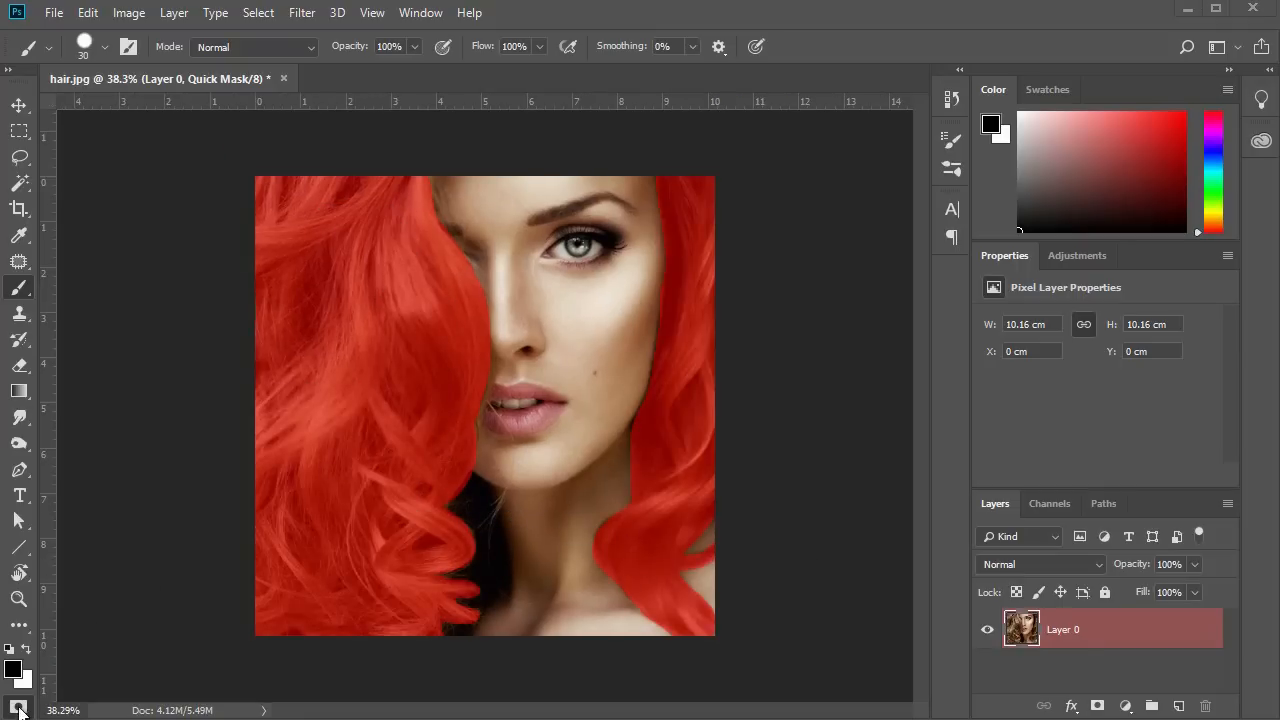
Convert the quick mask to a selection and invert it so that only the hair is selected.
left_click(18, 710)
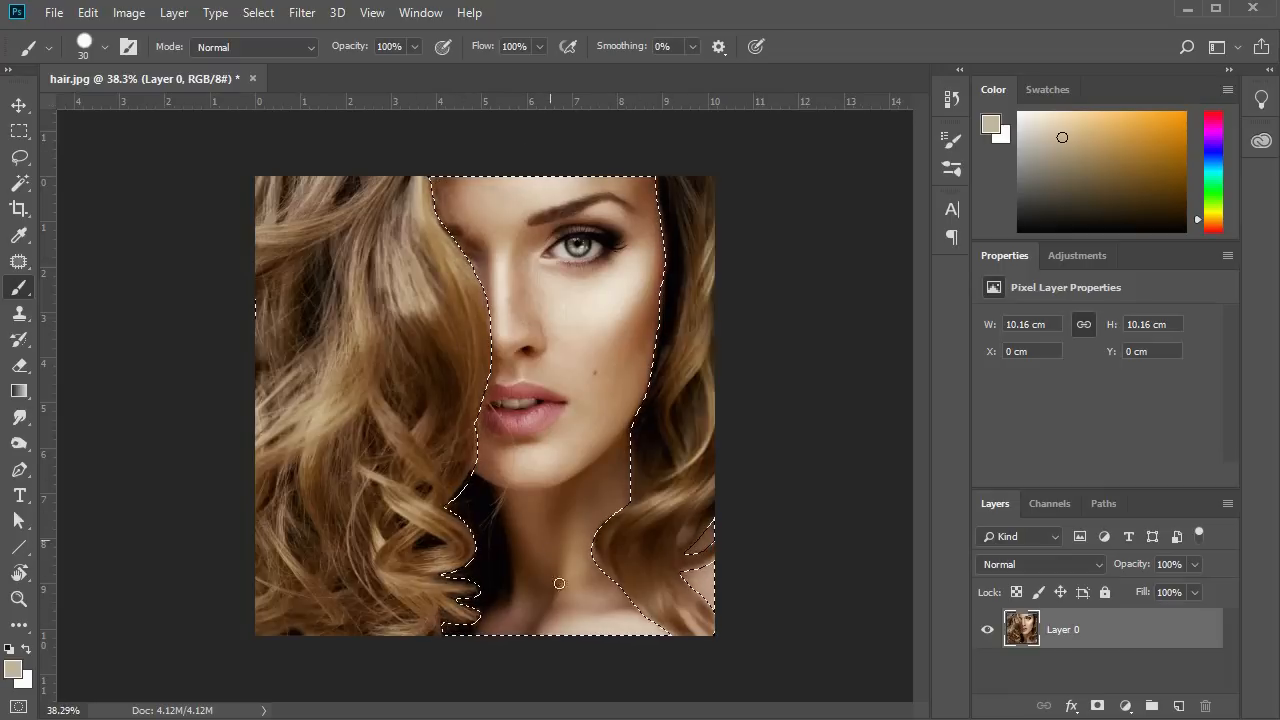
left_click(258, 12)
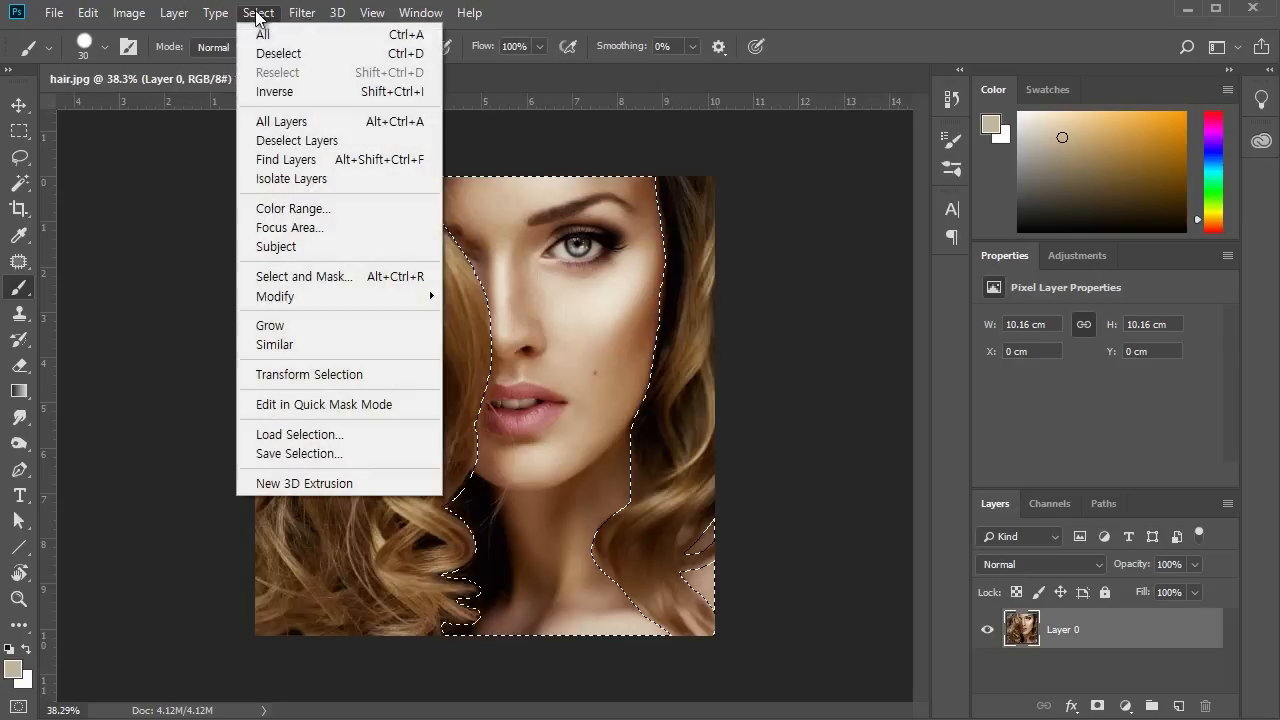
left_click(280, 91)
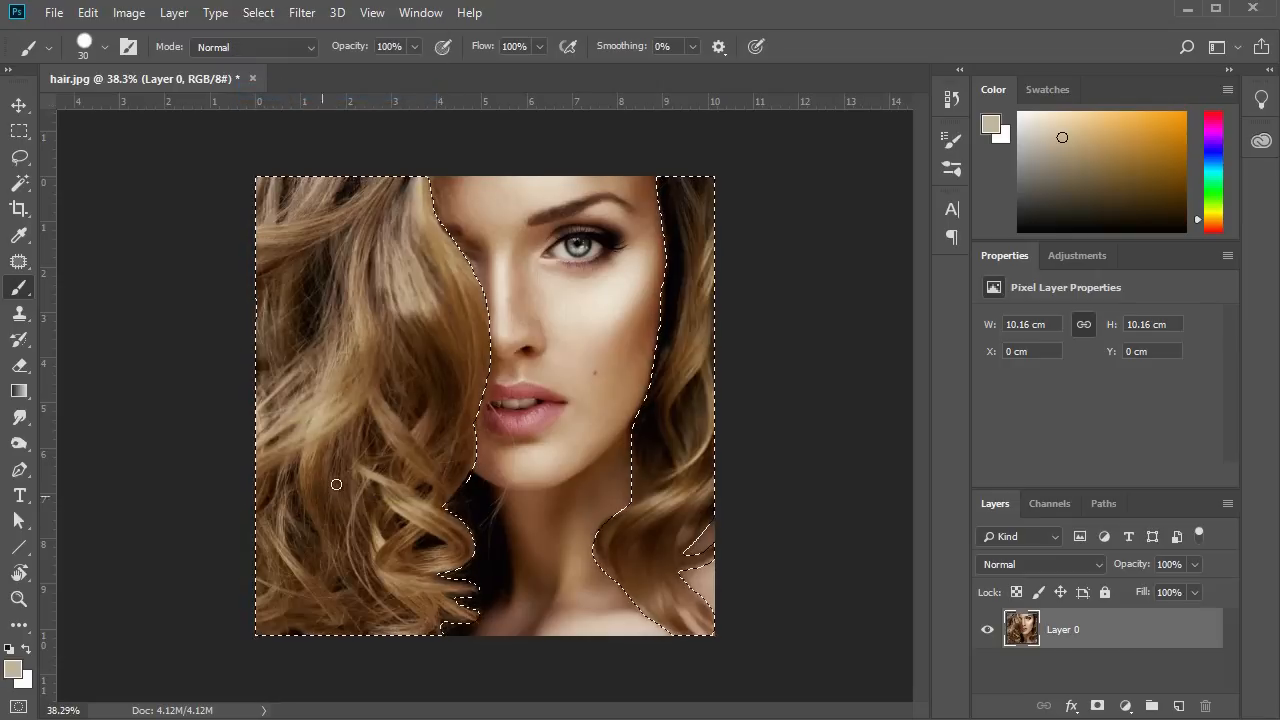
Recolour the selected hair purple with Hue/Saturation at a hue of -92, and deselect it.
left_click(129, 12)
mouse_move(145, 66)
left_click(430, 174)
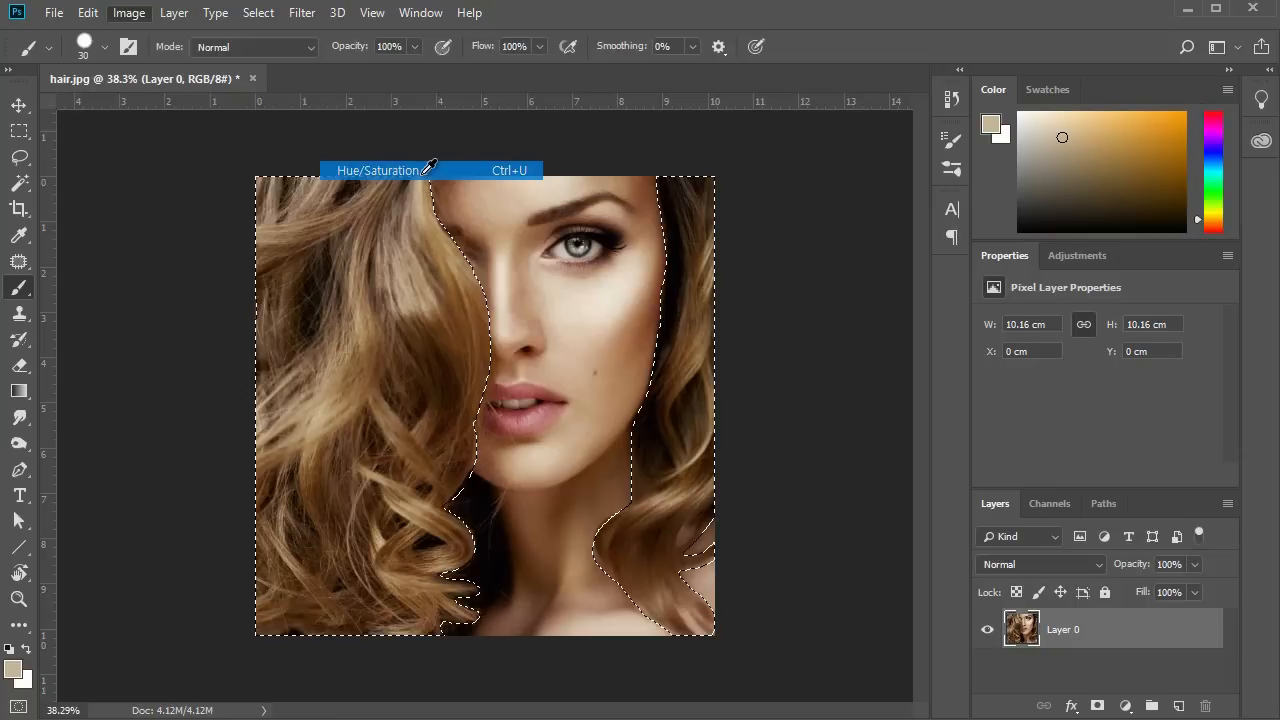
left_click_drag(974, 198, 886, 187)
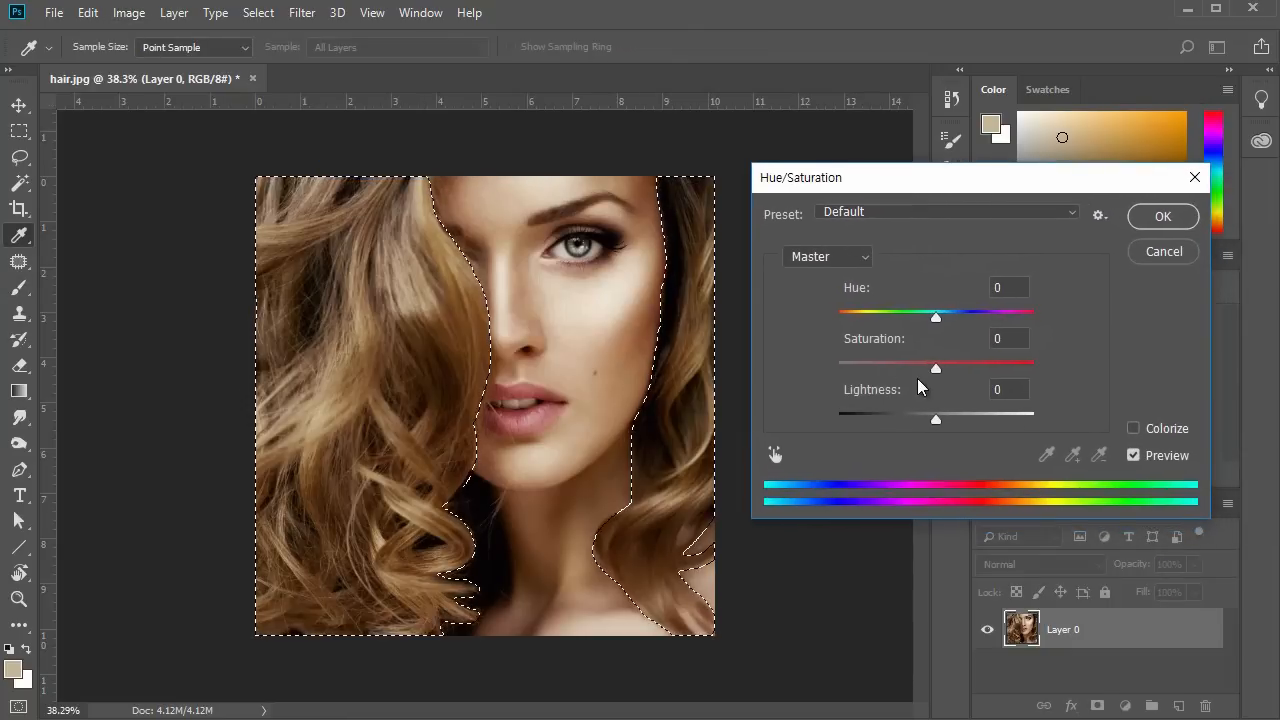
left_click_drag(936, 317, 874, 320)
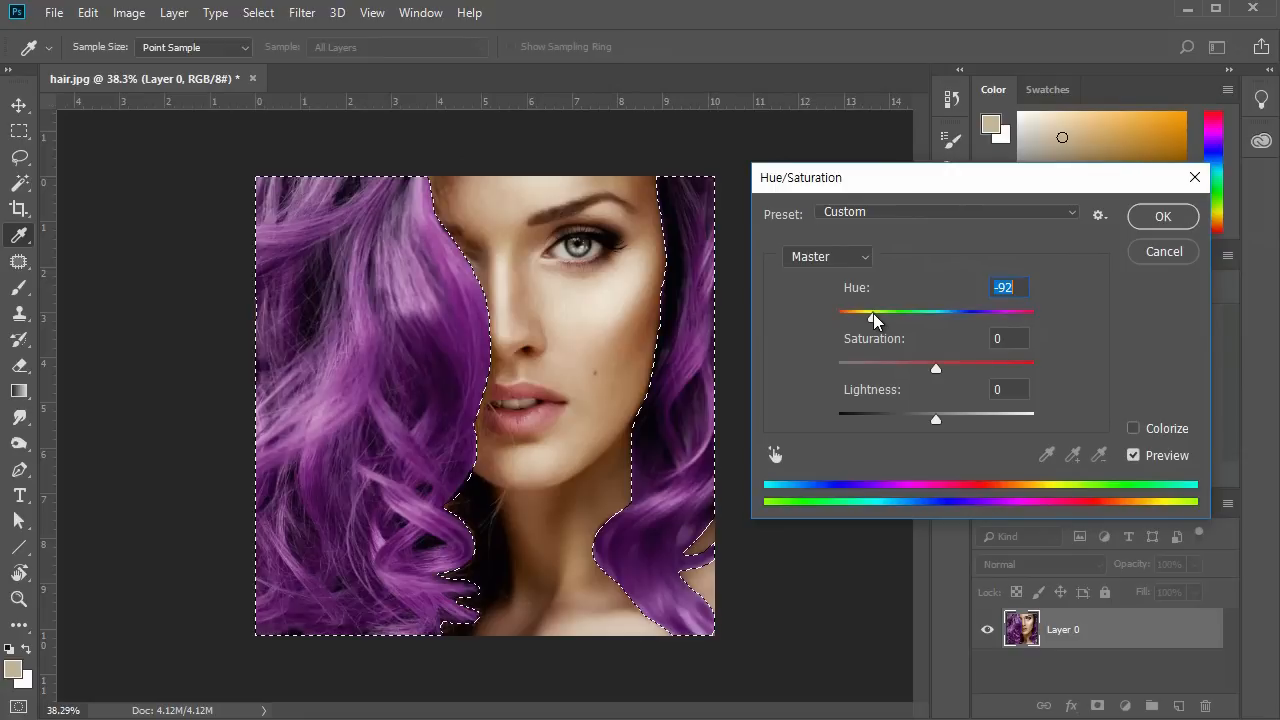
left_click(1163, 216)
key("b")
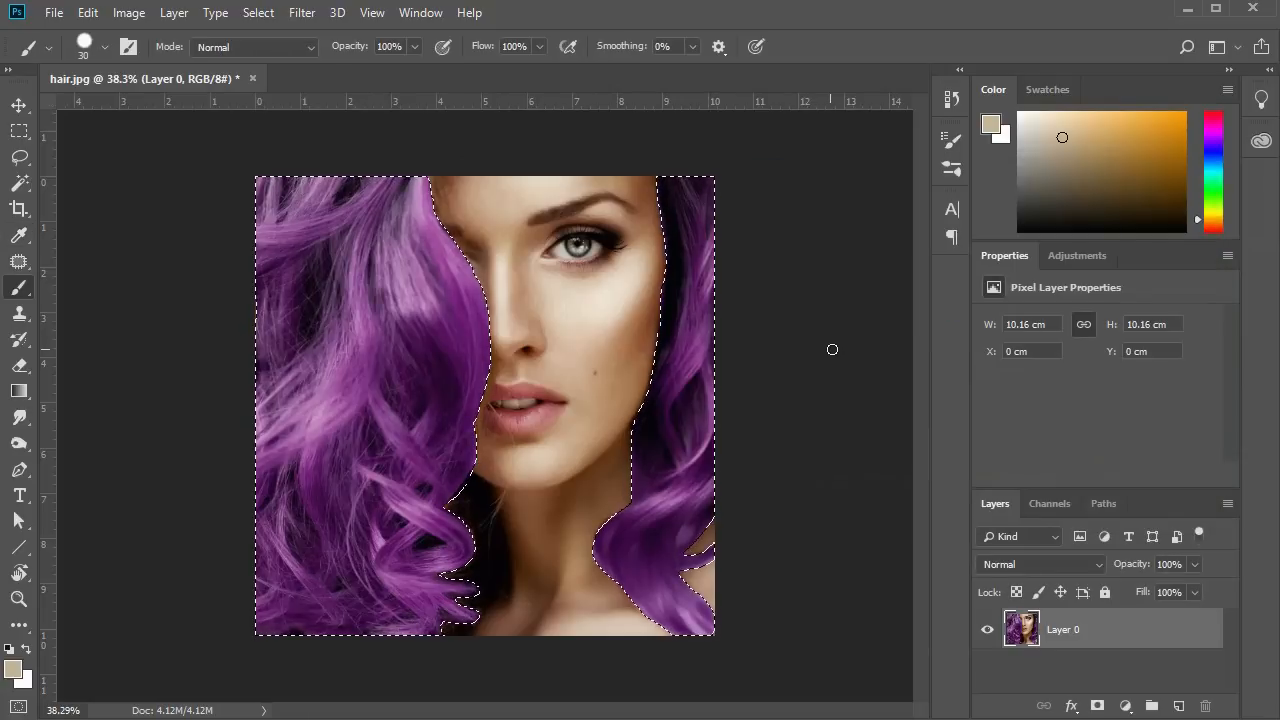
key("ctrl+d")
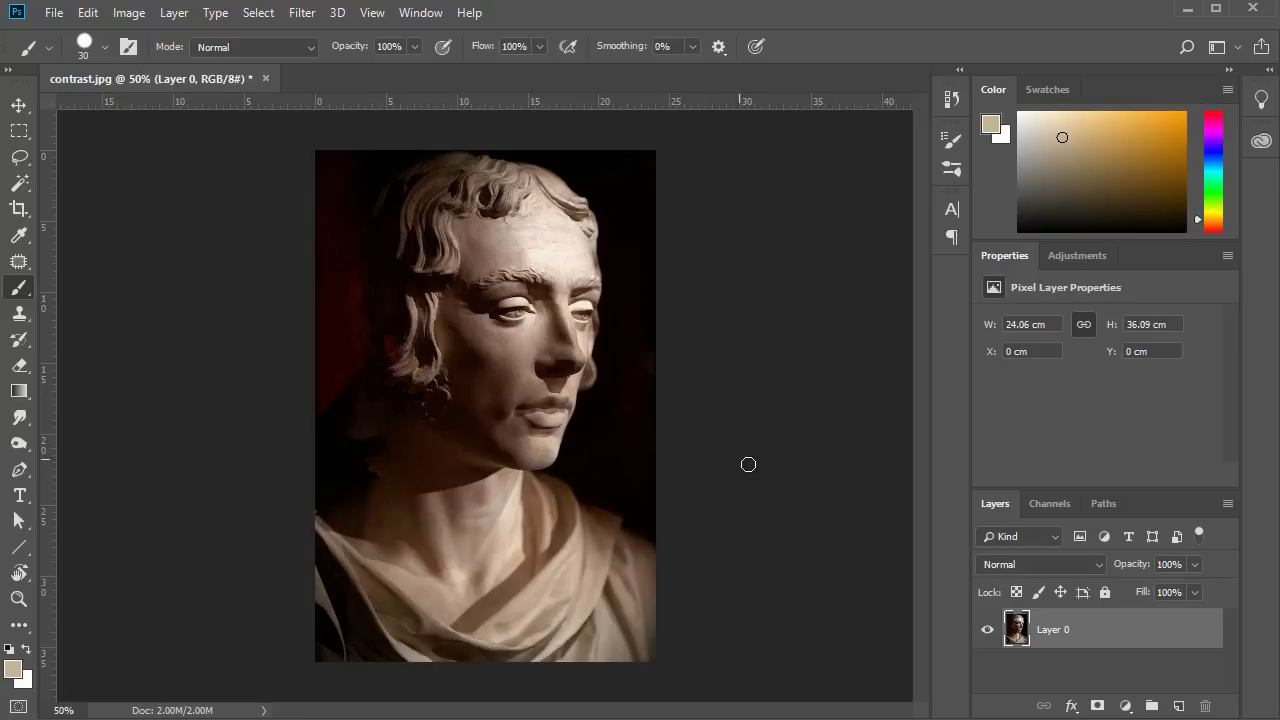
Open the Levels adjustment for the statue photo and place its dialog clear of the image.
left_click(129, 12)
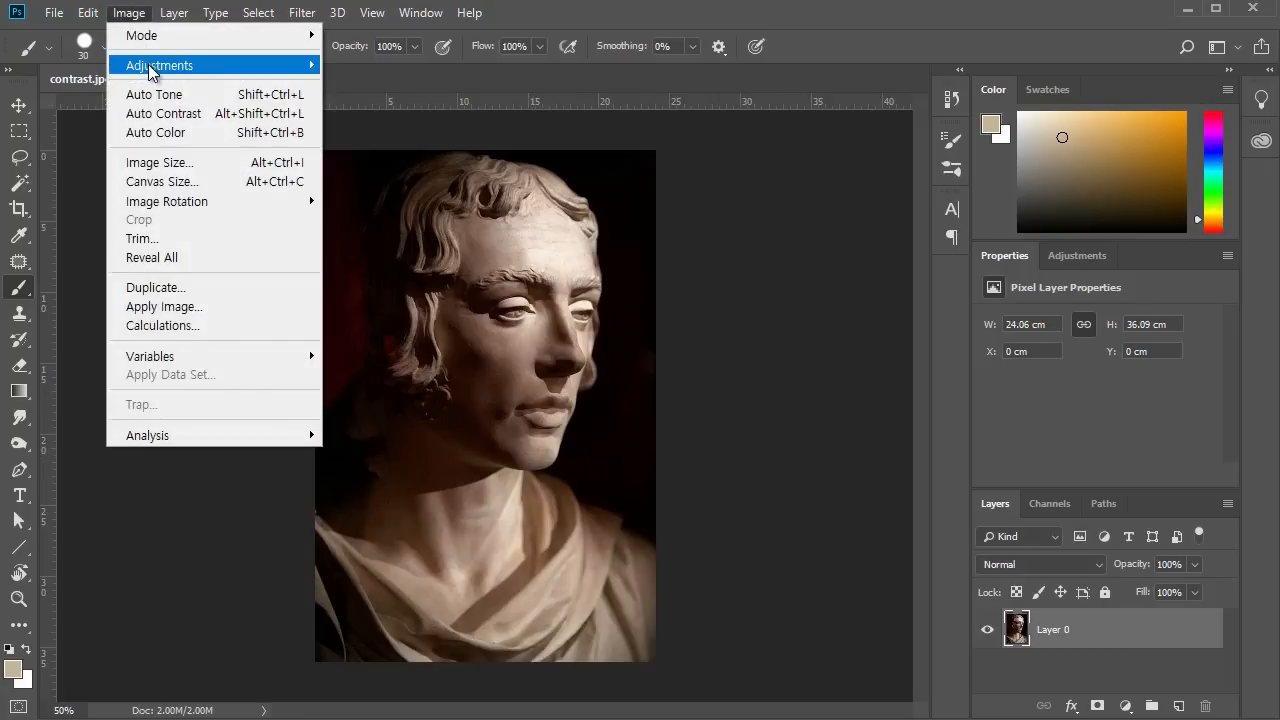
mouse_move(151, 68)
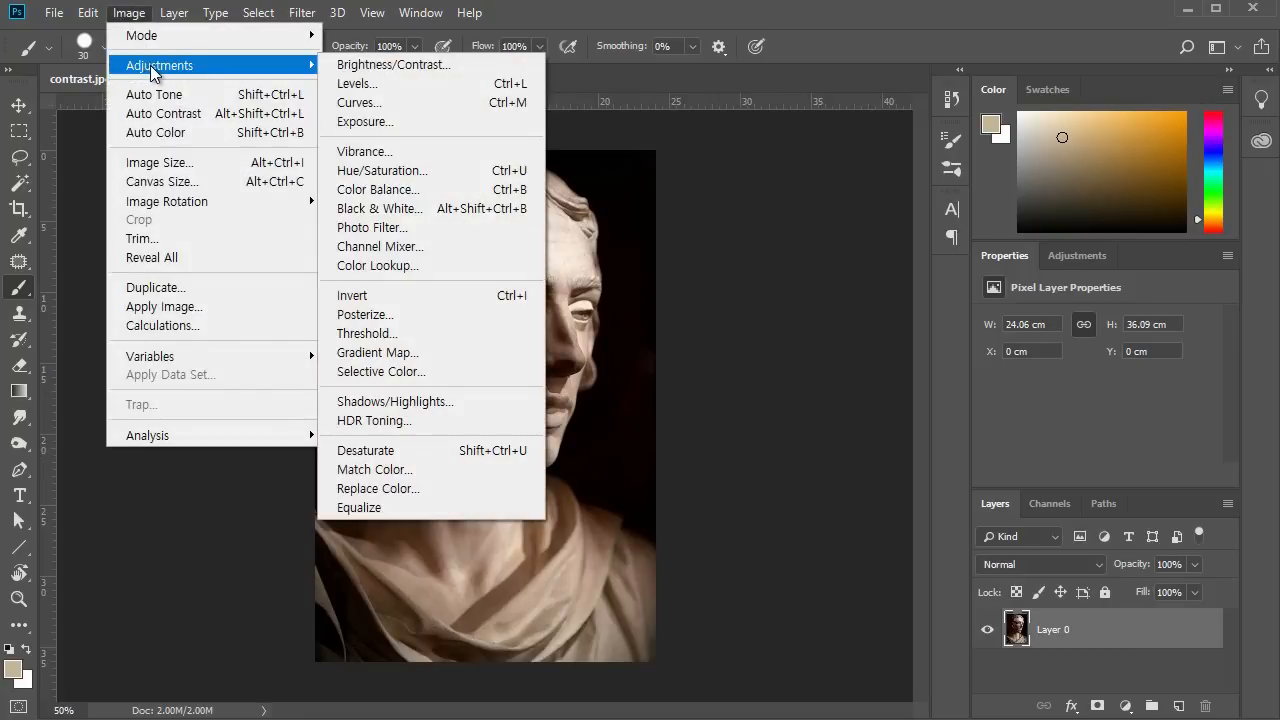
left_click(376, 88)
left_click_drag(870, 222, 863, 197)
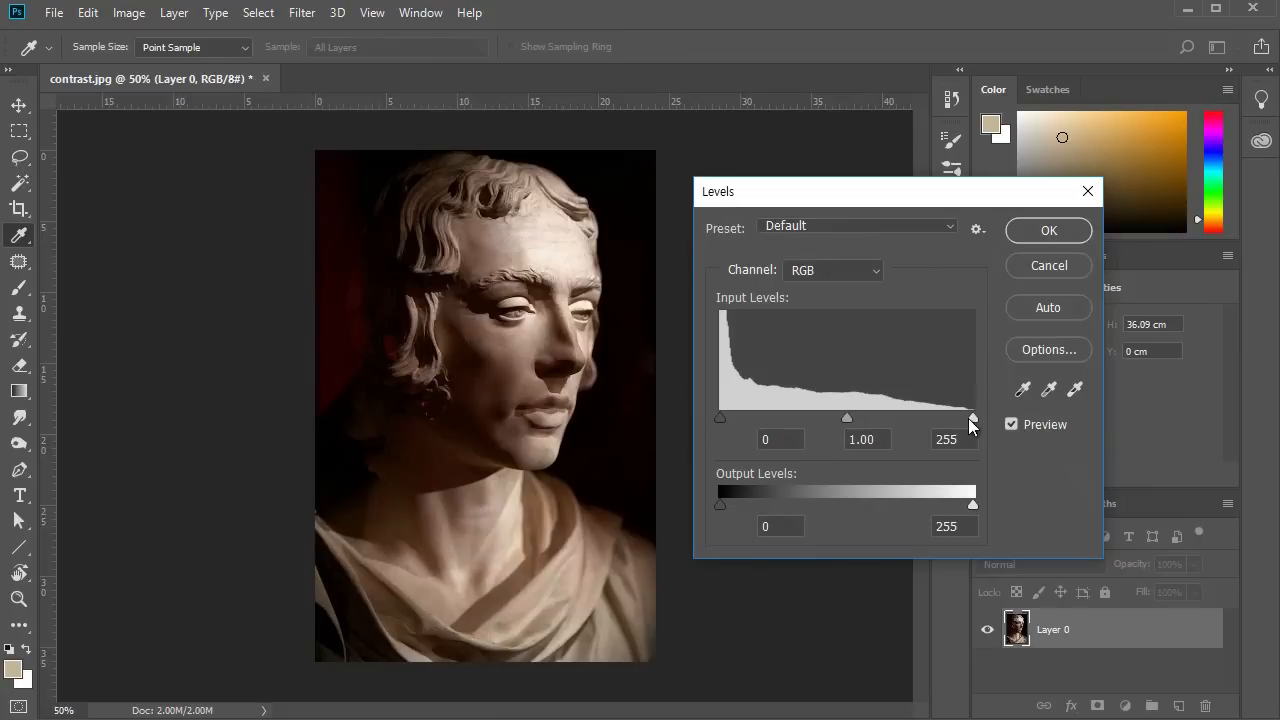
Try the Levels input sliders on the statue, moving the midtones to 2.33 and back to 1.00, and the black point to 35.
mouse_move(975, 418)
left_mouse_down()
mouse_move(947, 417)
mouse_move(984, 419)
left_mouse_up()
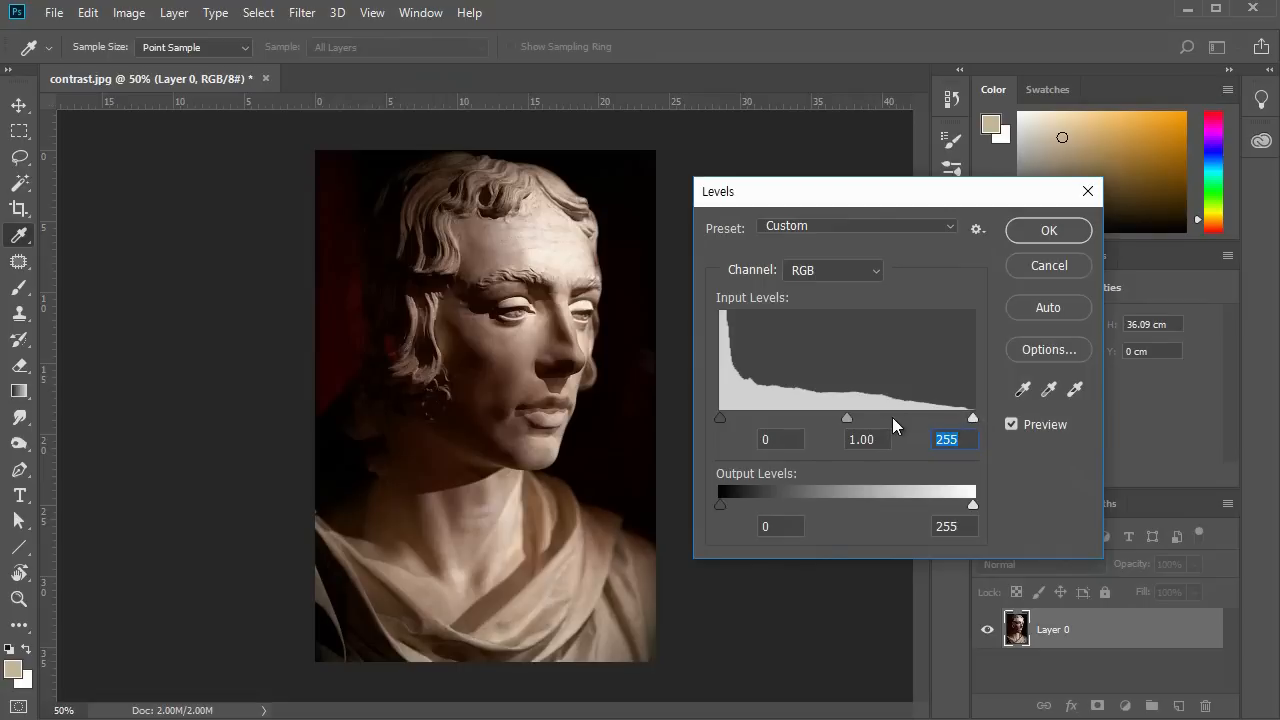
left_click(848, 419)
left_click(719, 419)
mouse_move(973, 420)
left_mouse_down()
mouse_move(839, 414)
mouse_move(991, 425)
left_mouse_up()
left_click_drag(845, 419, 771, 411)
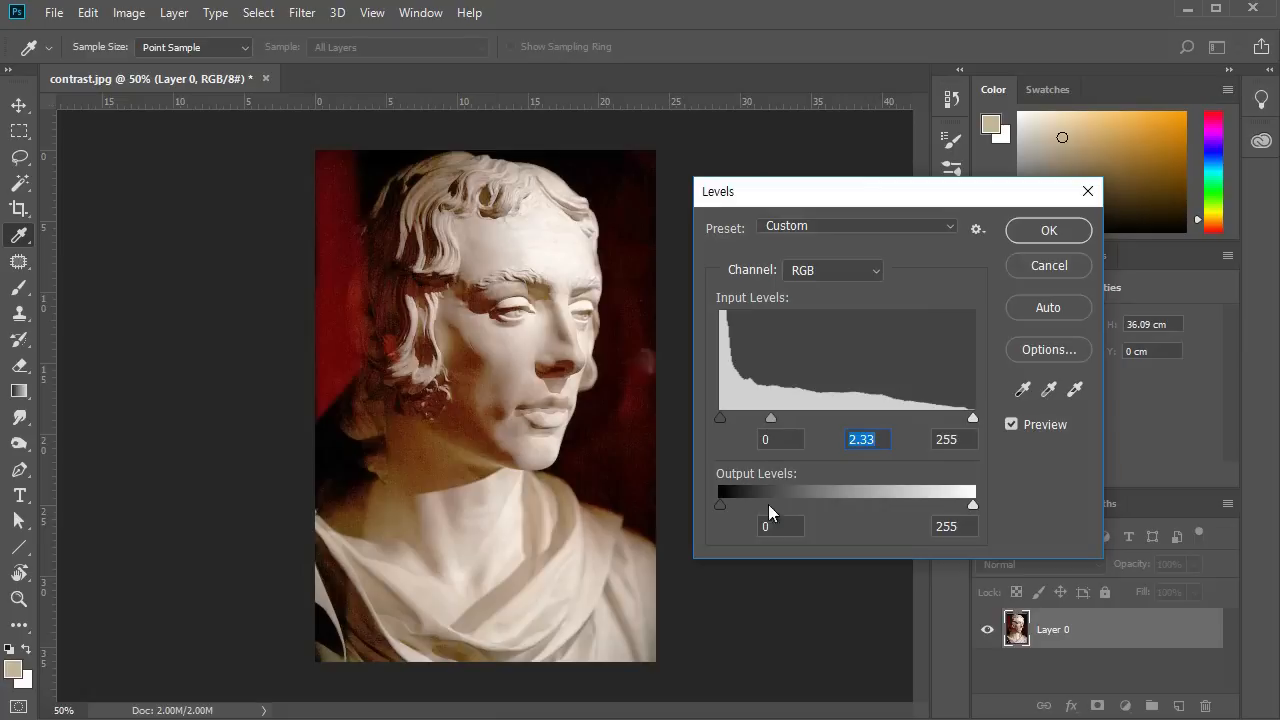
left_click_drag(771, 416, 846, 417)
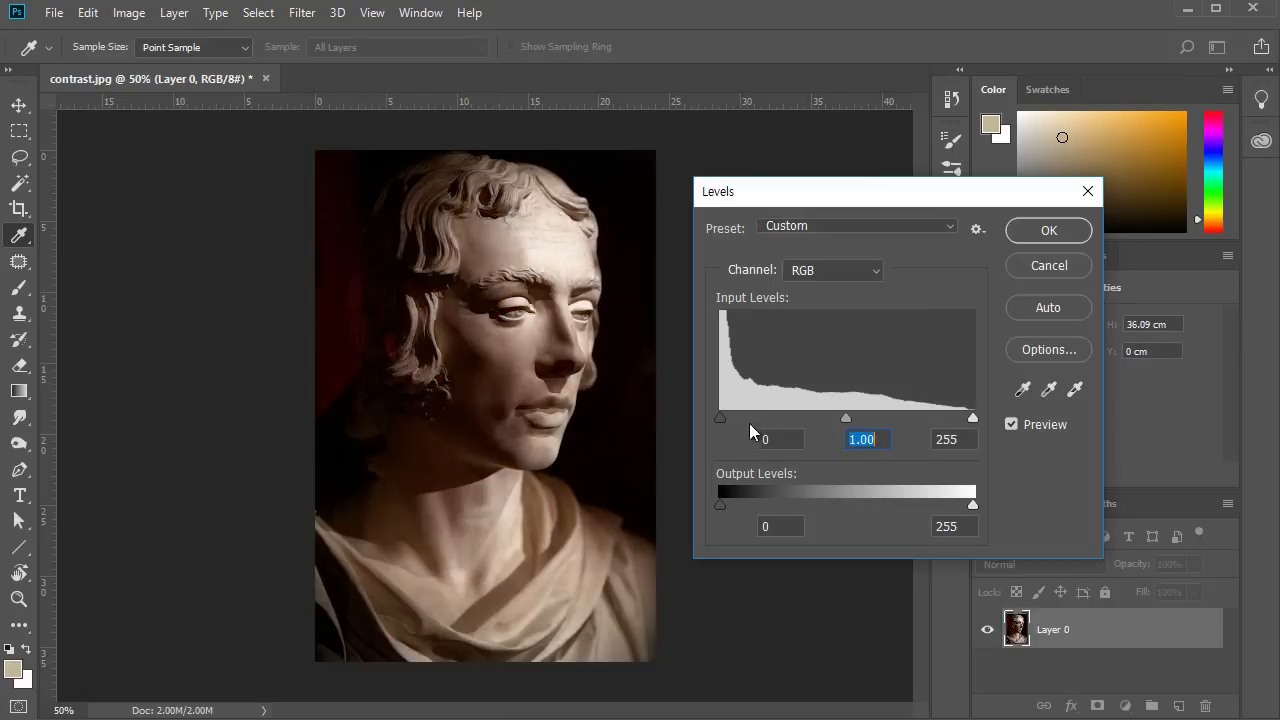
left_click_drag(722, 417, 755, 391)
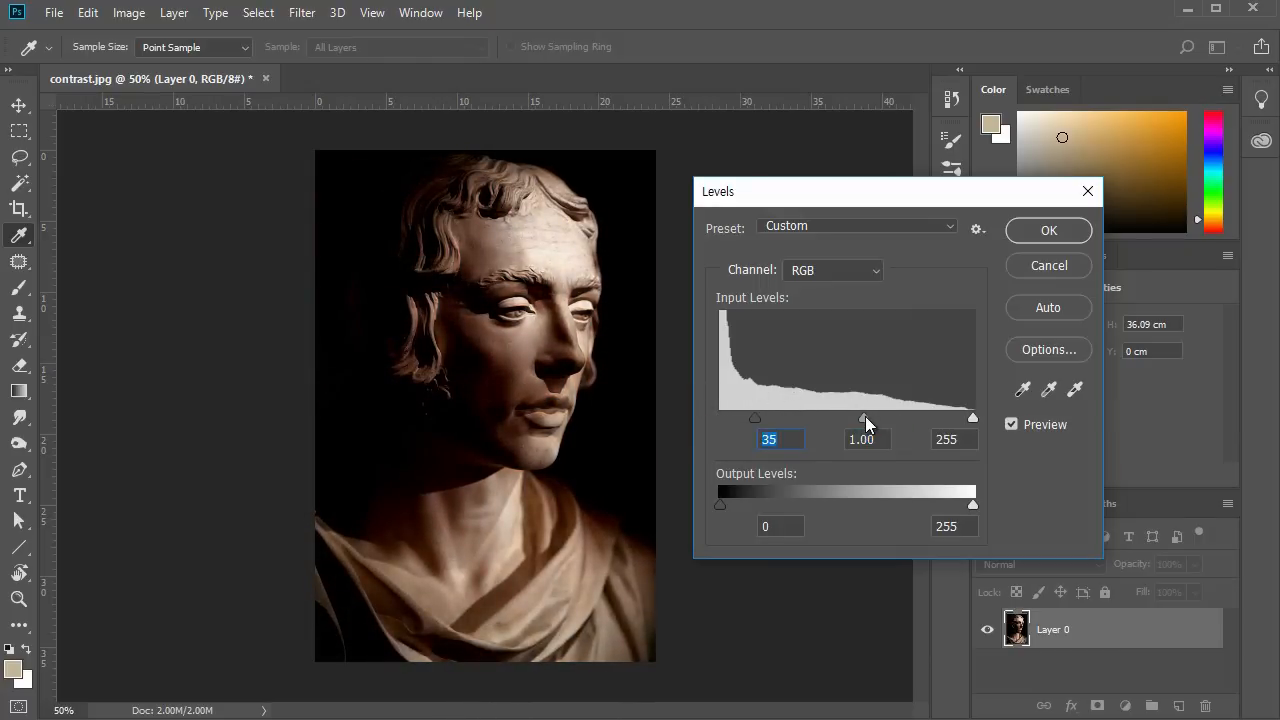
Brighten the statue with a Levels midtone value of 2.14, black input at 0 and white input at 255.
left_click_drag(865, 416, 805, 419)
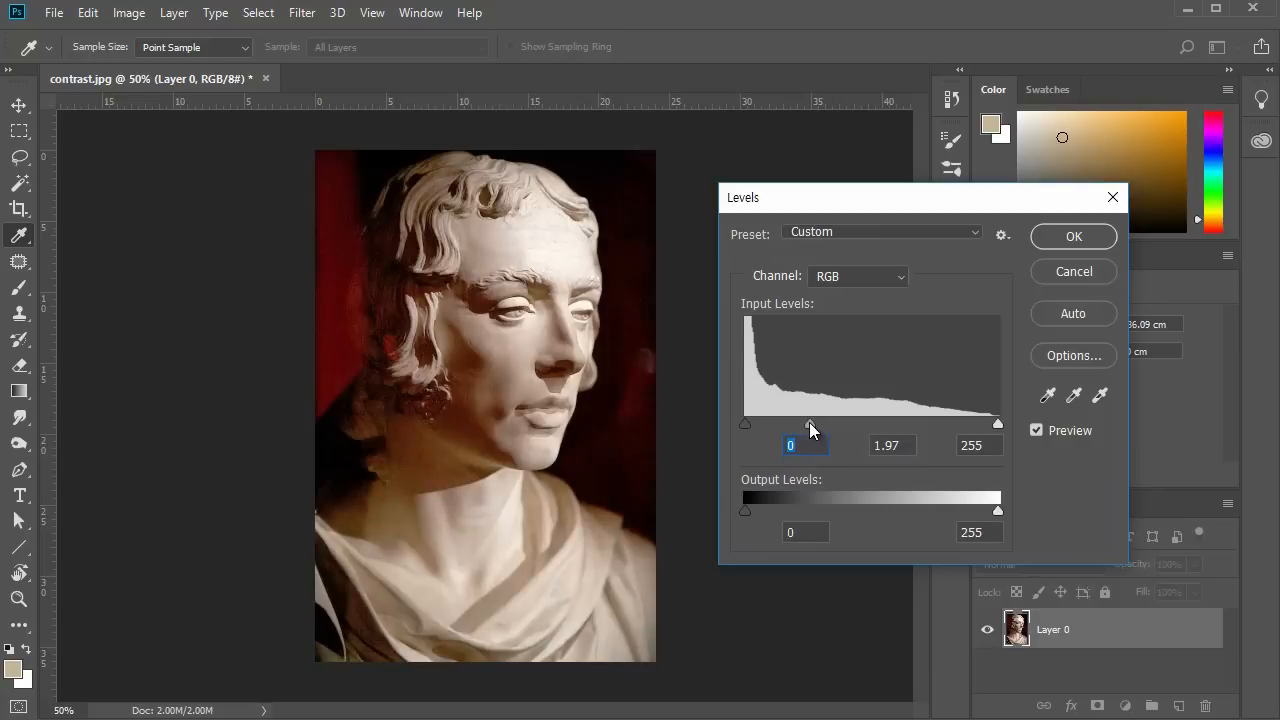
mouse_move(809, 422)
left_mouse_down()
mouse_move(839, 421)
mouse_move(805, 421)
left_mouse_up()
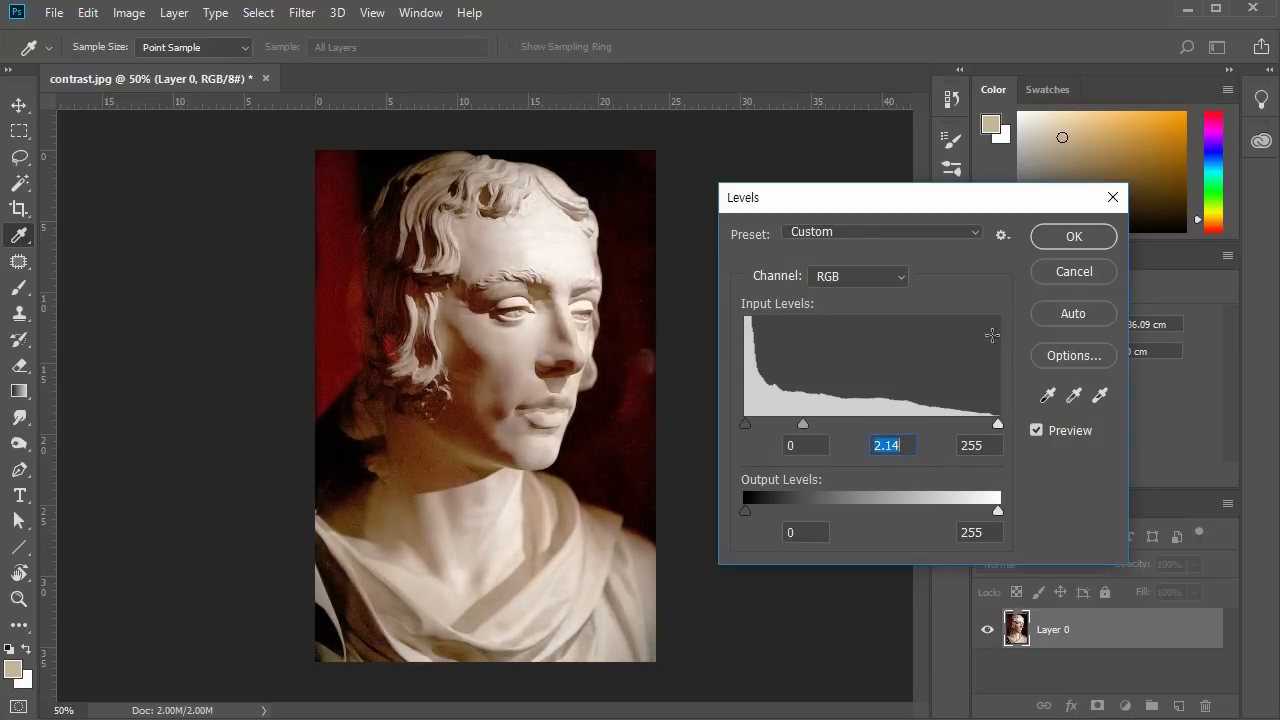
left_click(1074, 237)
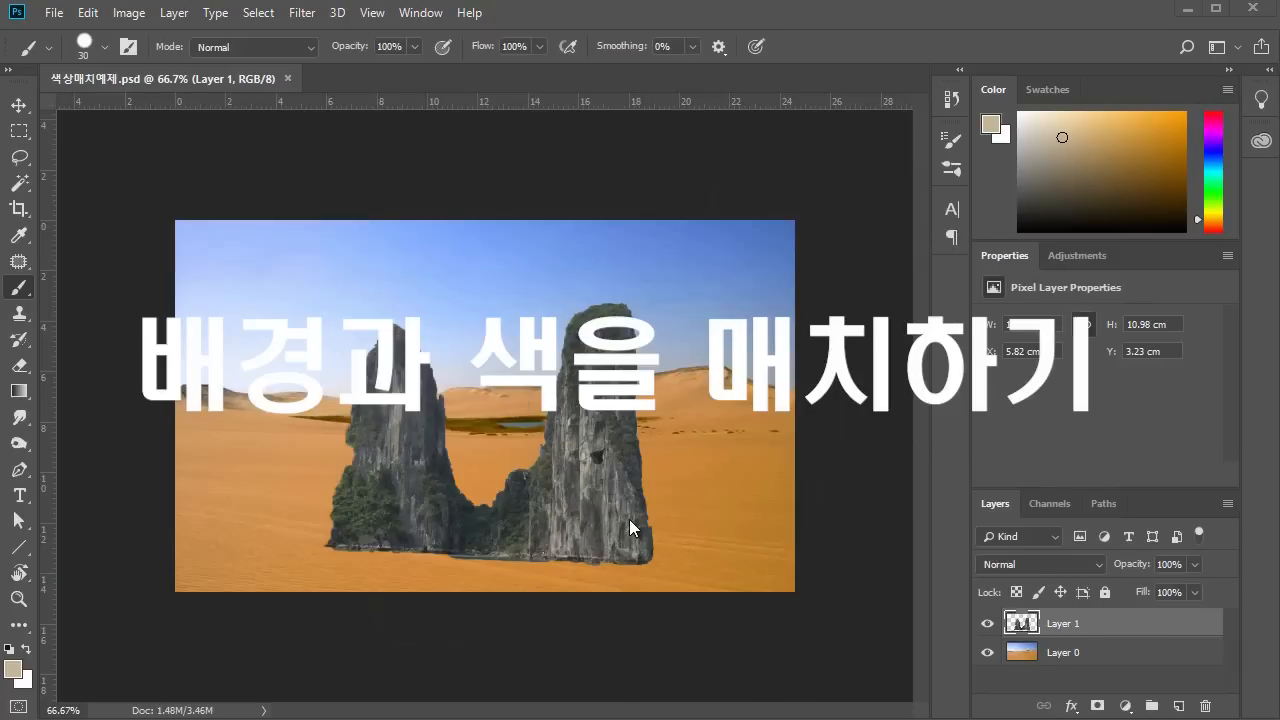
Compare the rock and desert layers by hiding and showing Layer 0 and Layer 1.
left_click(987, 653)
left_click(988, 626)
left_click(987, 653)
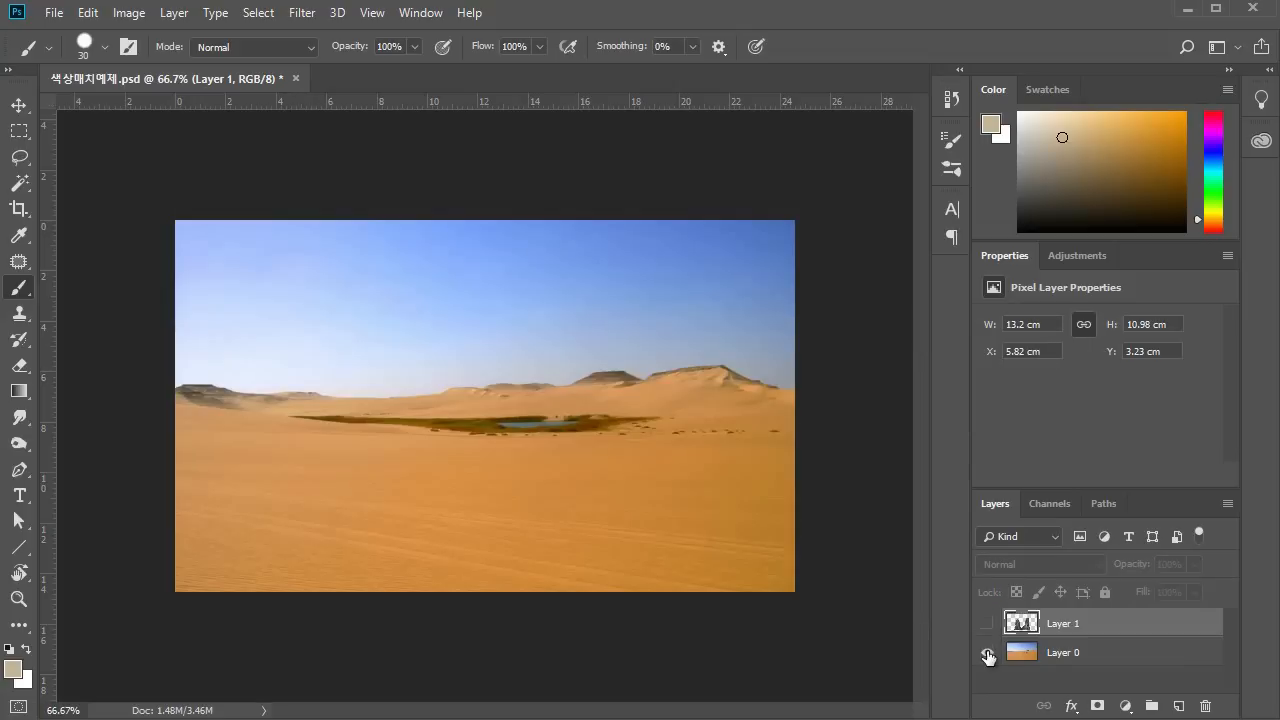
left_click(988, 625)
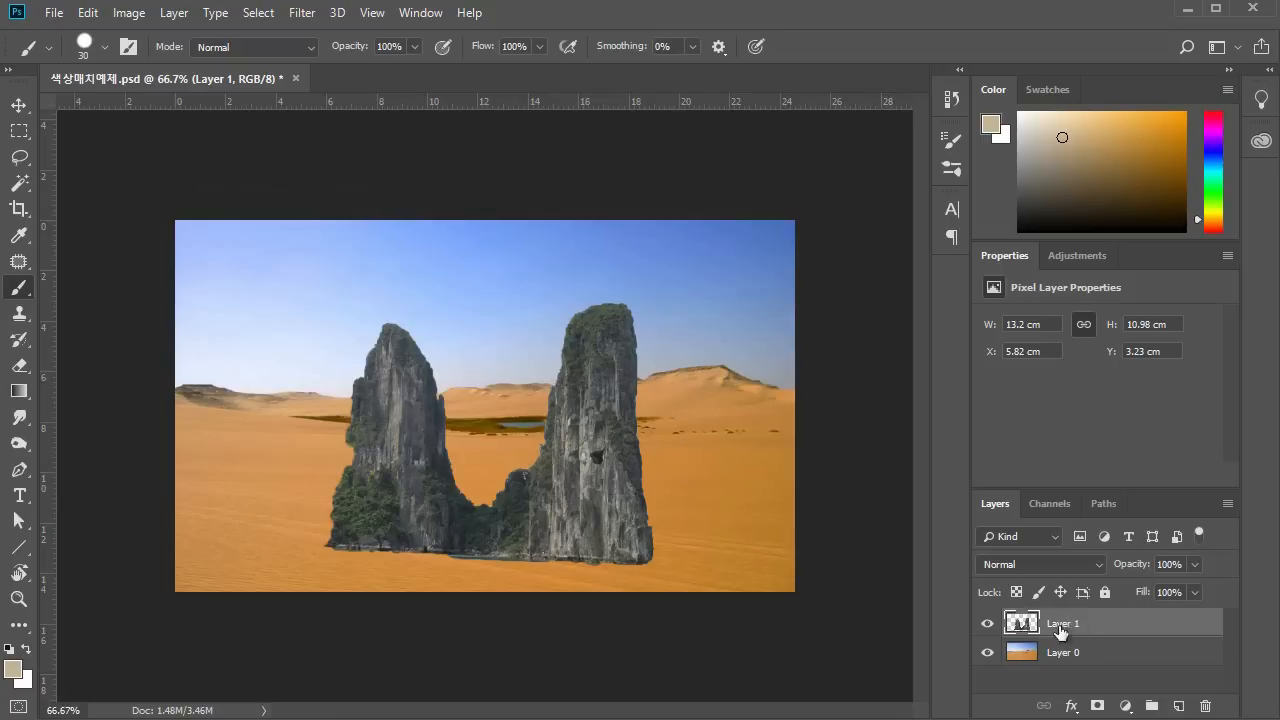
Open Color Balance for the rock layer and set the midtone levels to +56, 0 and -44.
left_click(128, 13)
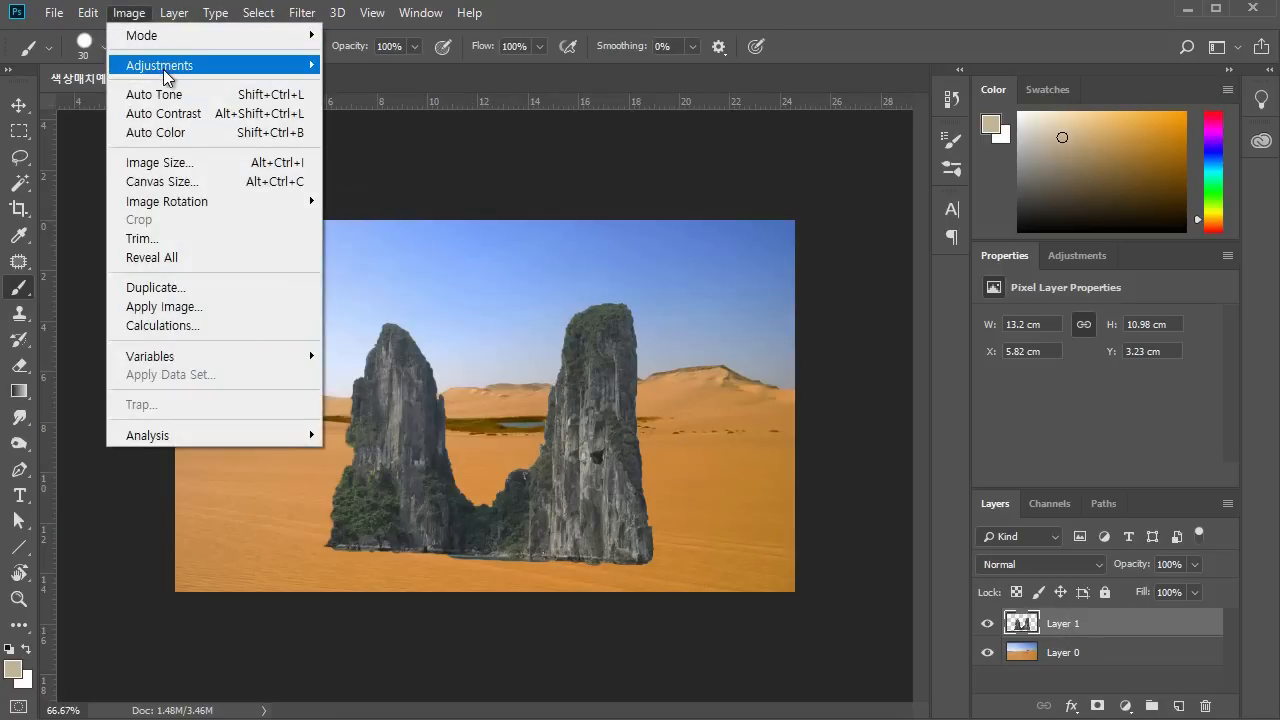
mouse_move(164, 66)
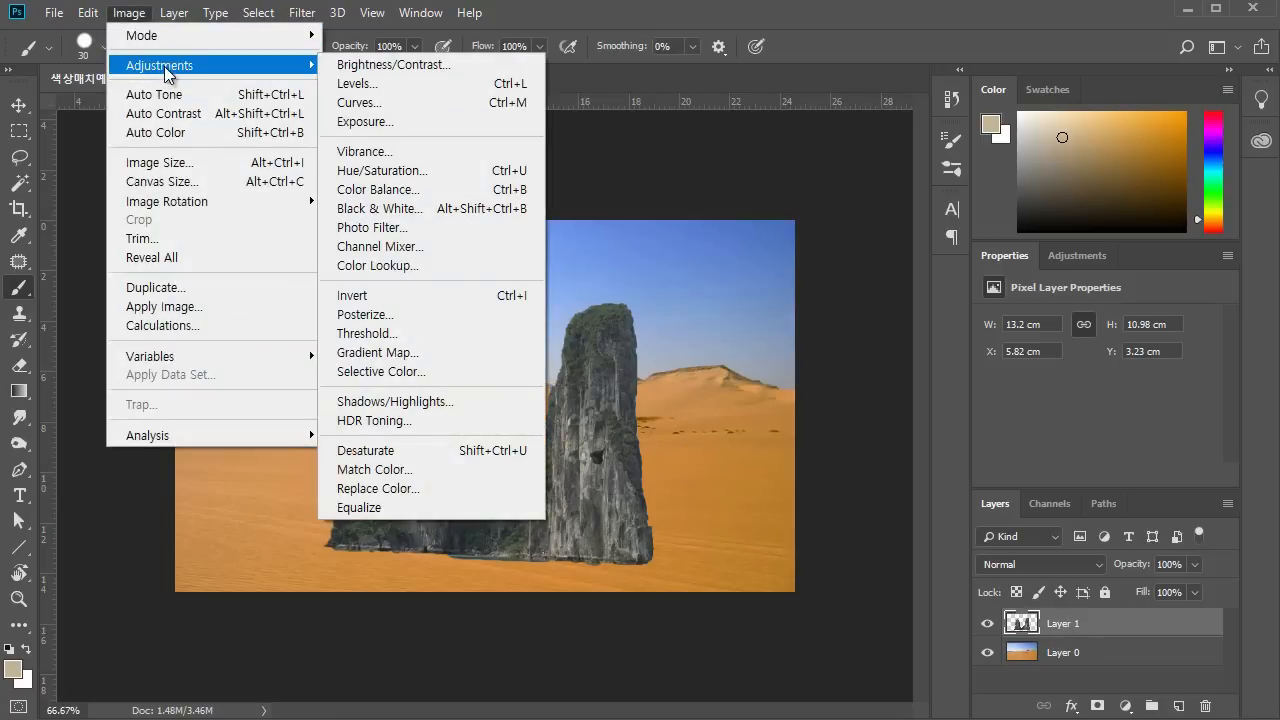
left_click(418, 189)
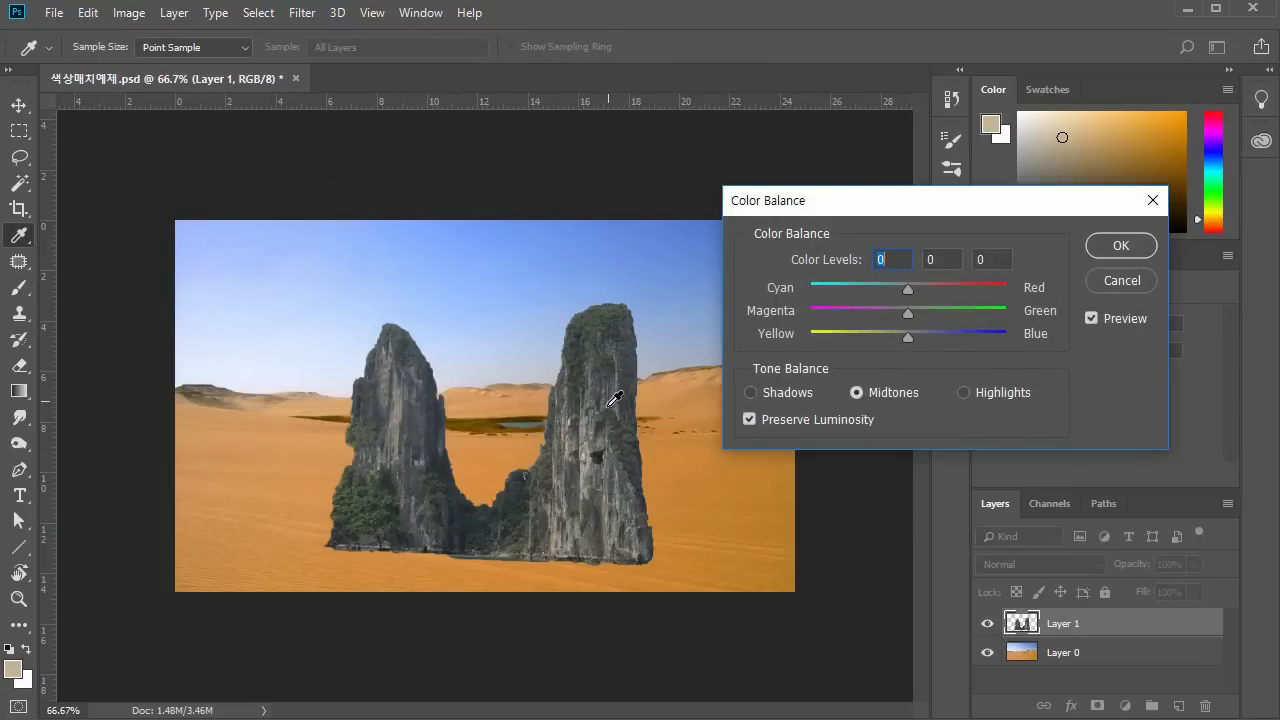
left_click_drag(847, 203, 916, 198)
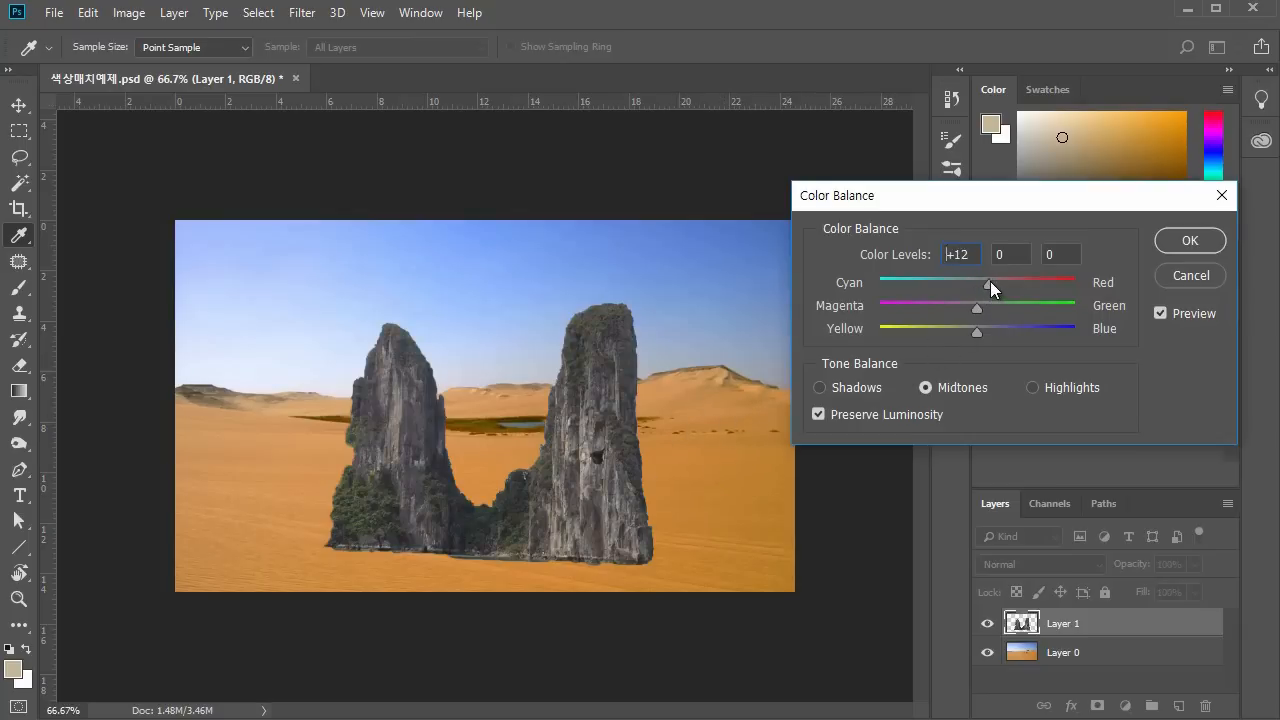
left_click_drag(990, 281, 1032, 282)
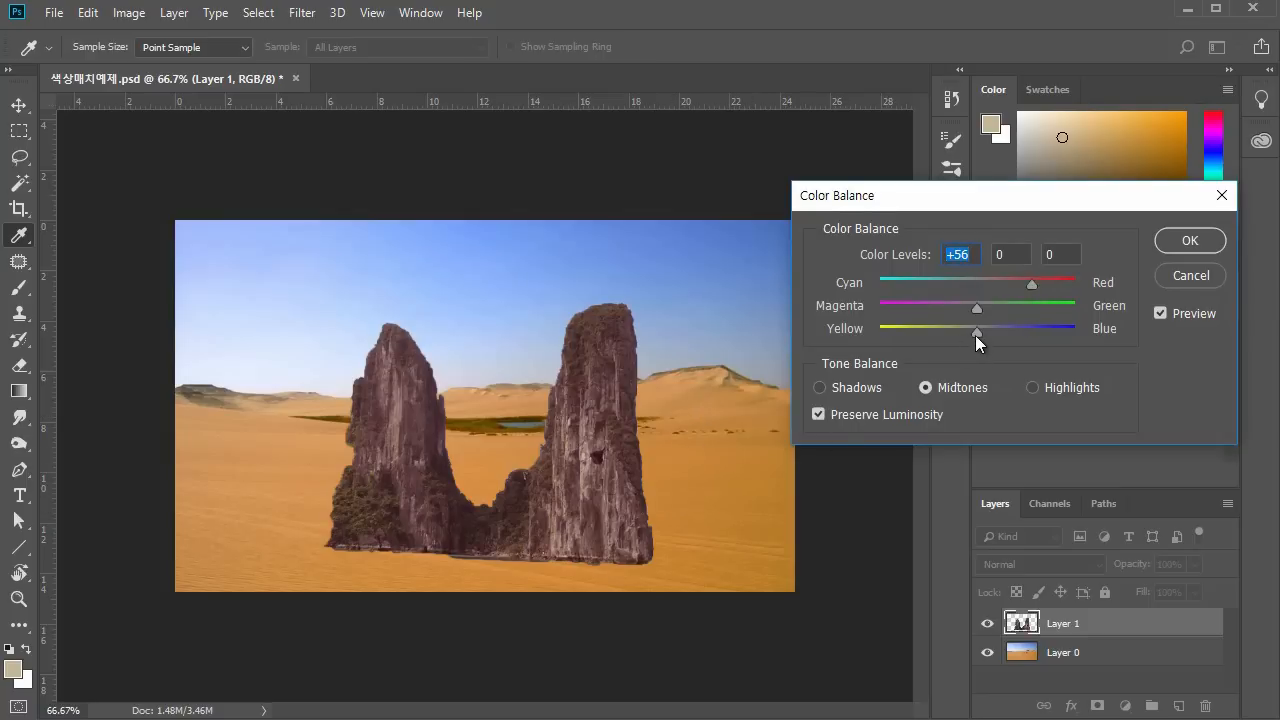
left_click_drag(975, 335, 934, 329)
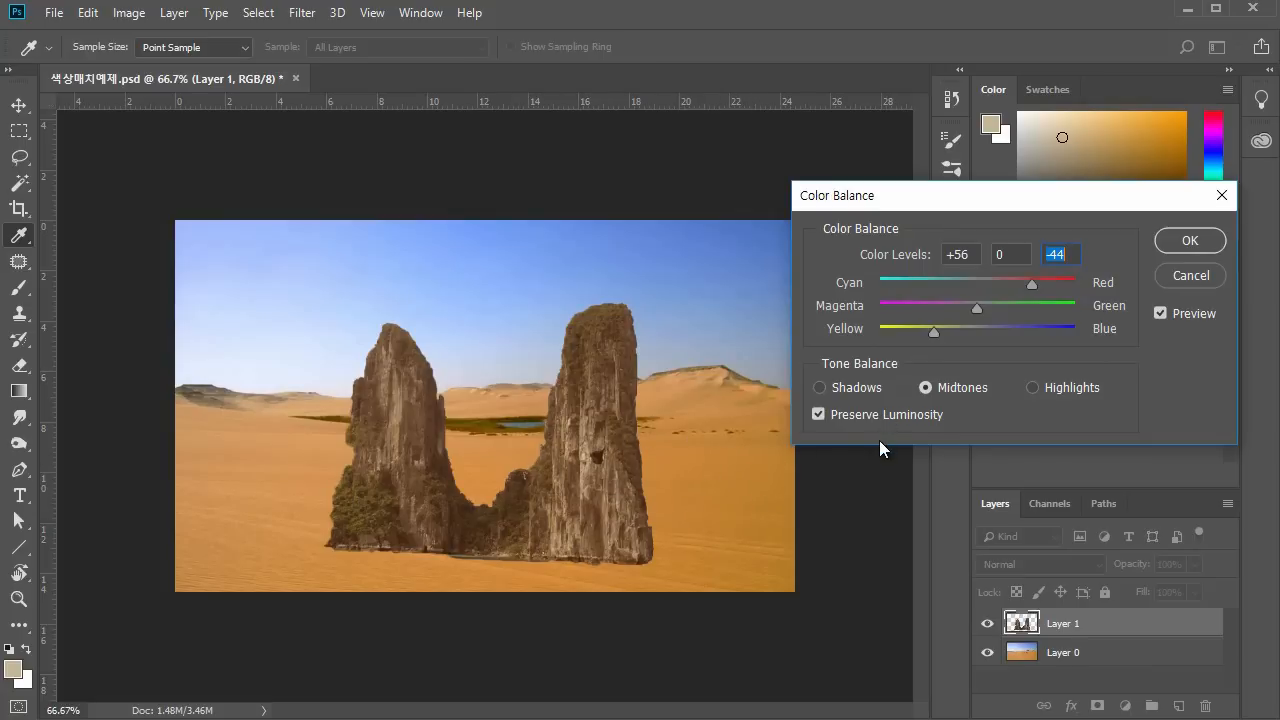
Compare the rocks with the Color Balance preview off and on, and apply the adjustment.
left_click(1160, 315)
left_click(1160, 315)
left_click_drag(1046, 200, 992, 254)
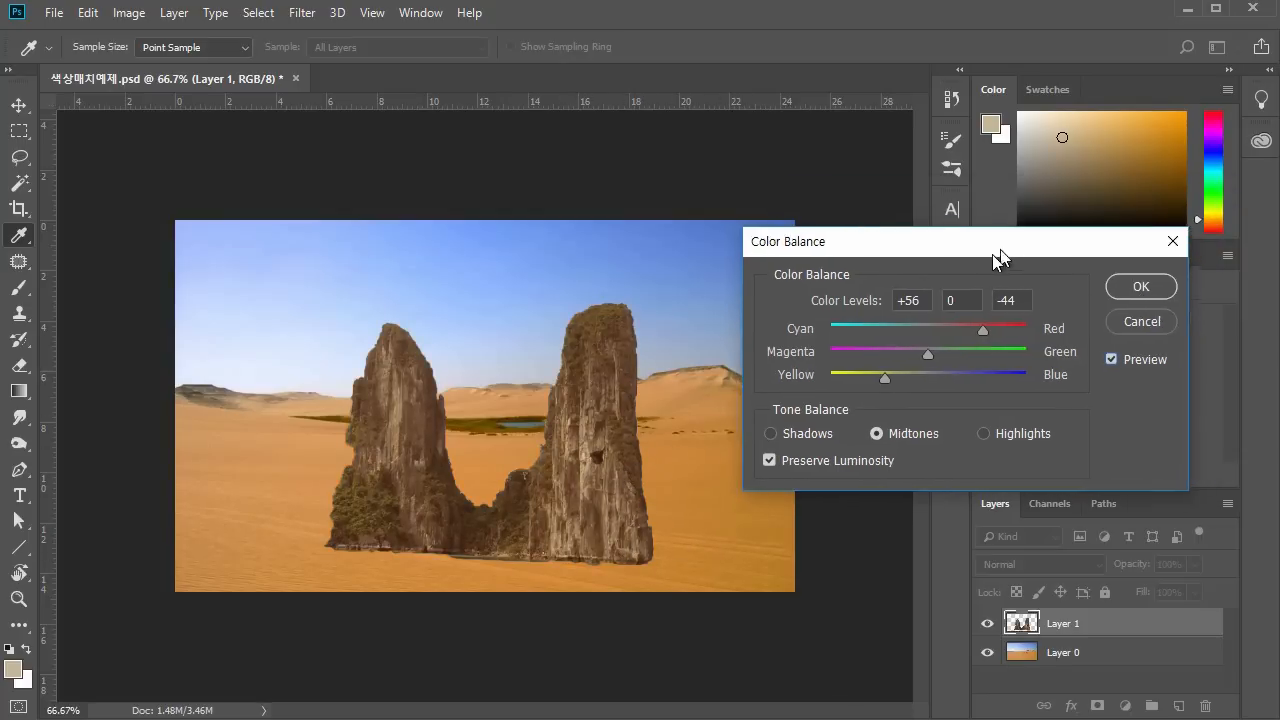
left_click(1133, 290)
key("b")
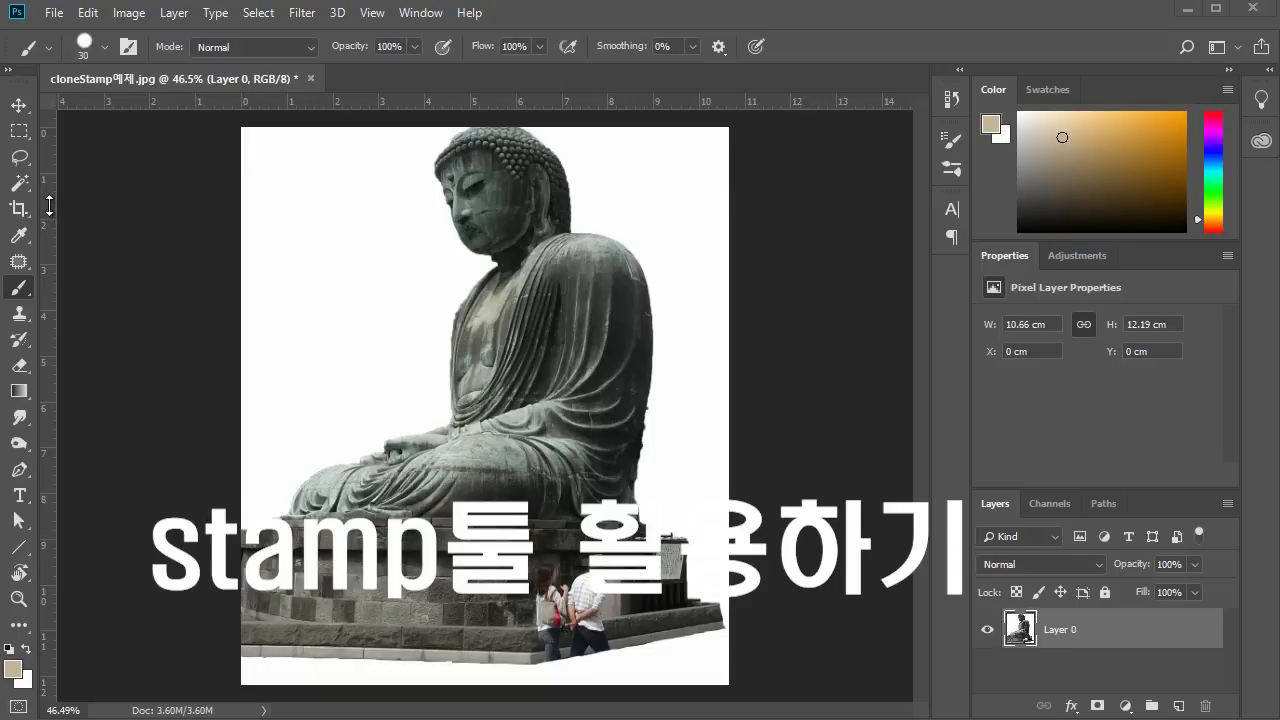
Activate the Clone Stamp tool for the statue photo and enlarge its brush to 175.
left_click(19, 318)
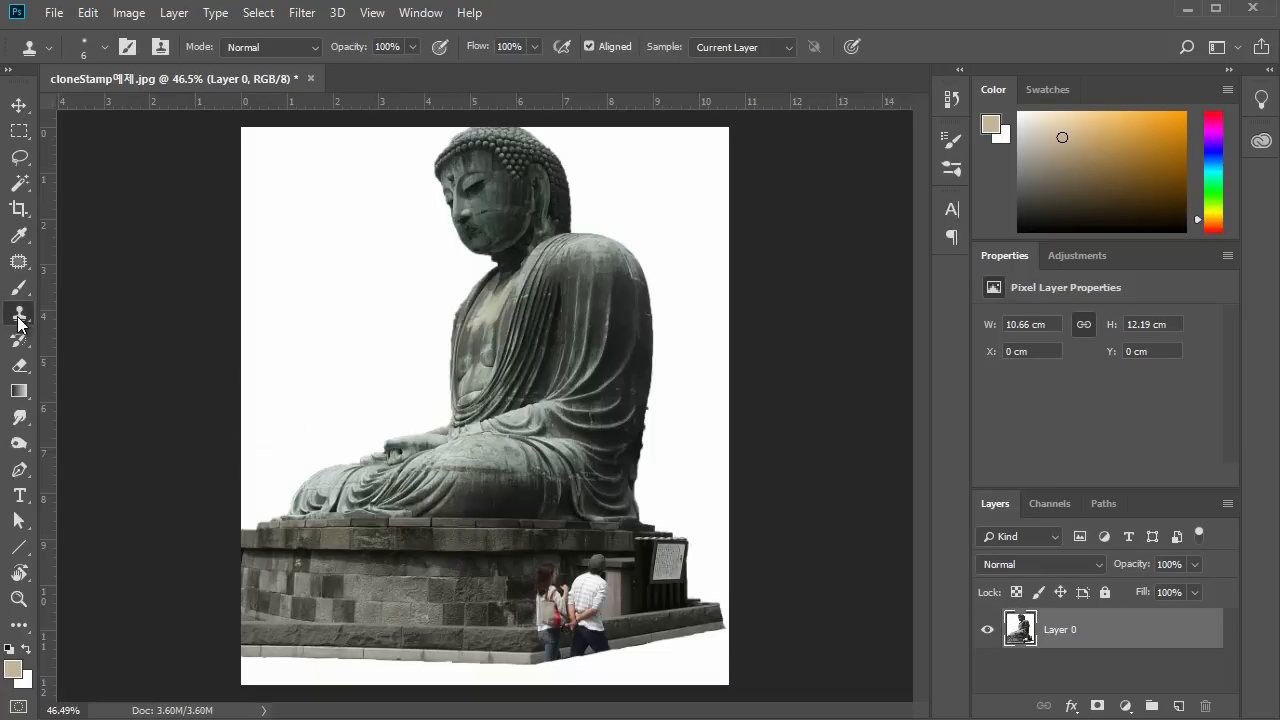
mouse_move(517, 591)
left_mouse_down()
mouse_move(588, 602)
mouse_move(564, 486)
left_mouse_up()
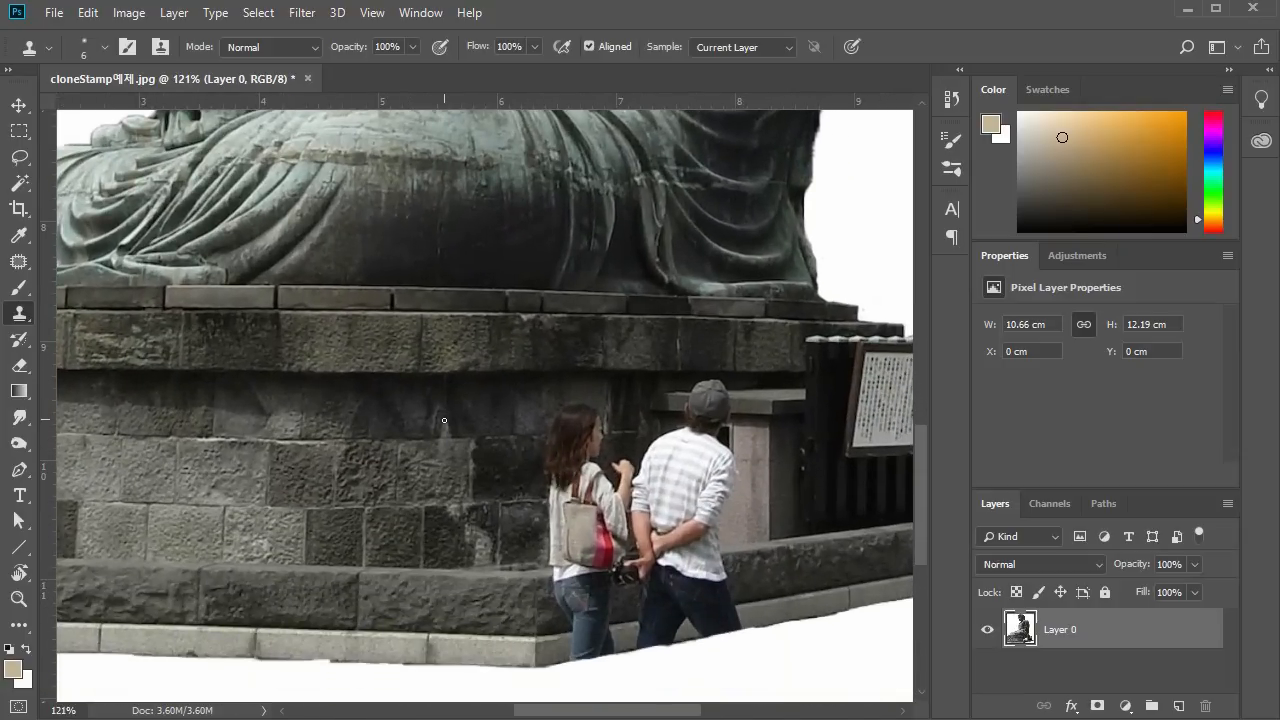
key("bracketright")
key("bracketright")
key("bracketright")
key("bracketright")
key("bracketright")
key("bracketright")
key("bracketright")
key("bracketright")
key("bracketright")
key("bracketright")
key("bracketright")
key("bracketright")
key("bracketright")
key("bracketright")
key("bracketright")
key("bracketright")
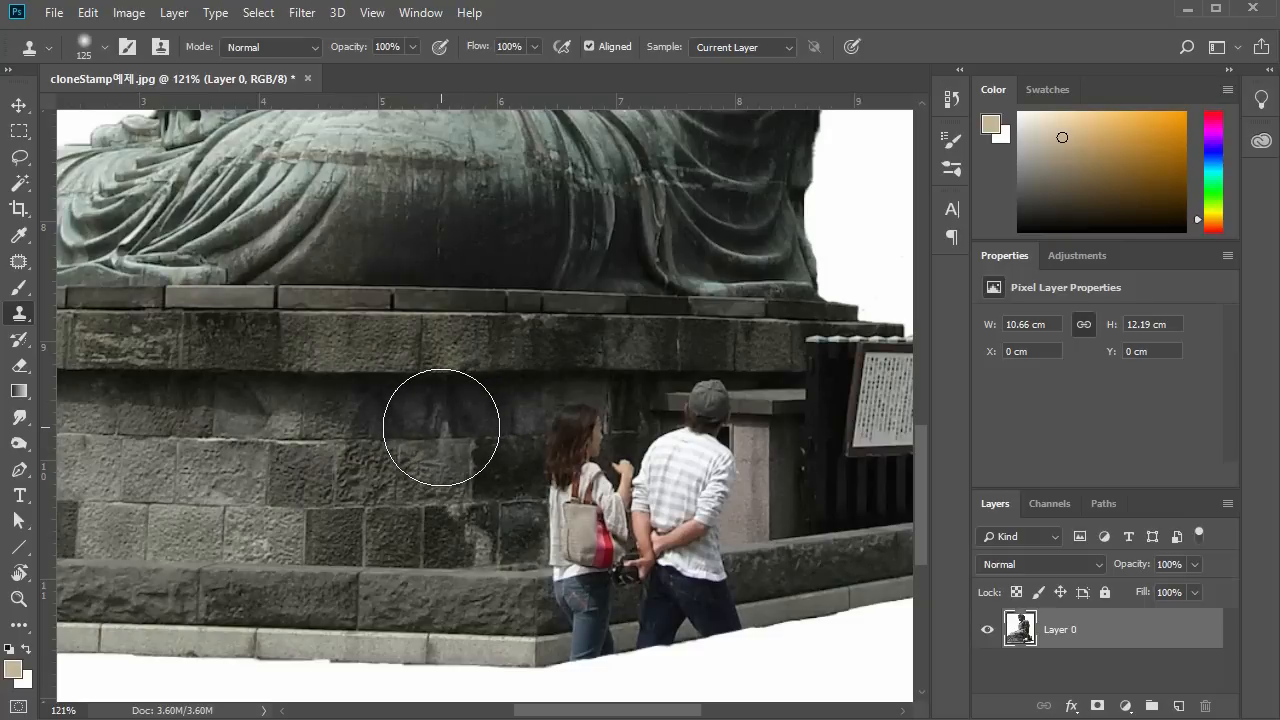
key("bracketright")
key("bracketright")
key("bracketright")
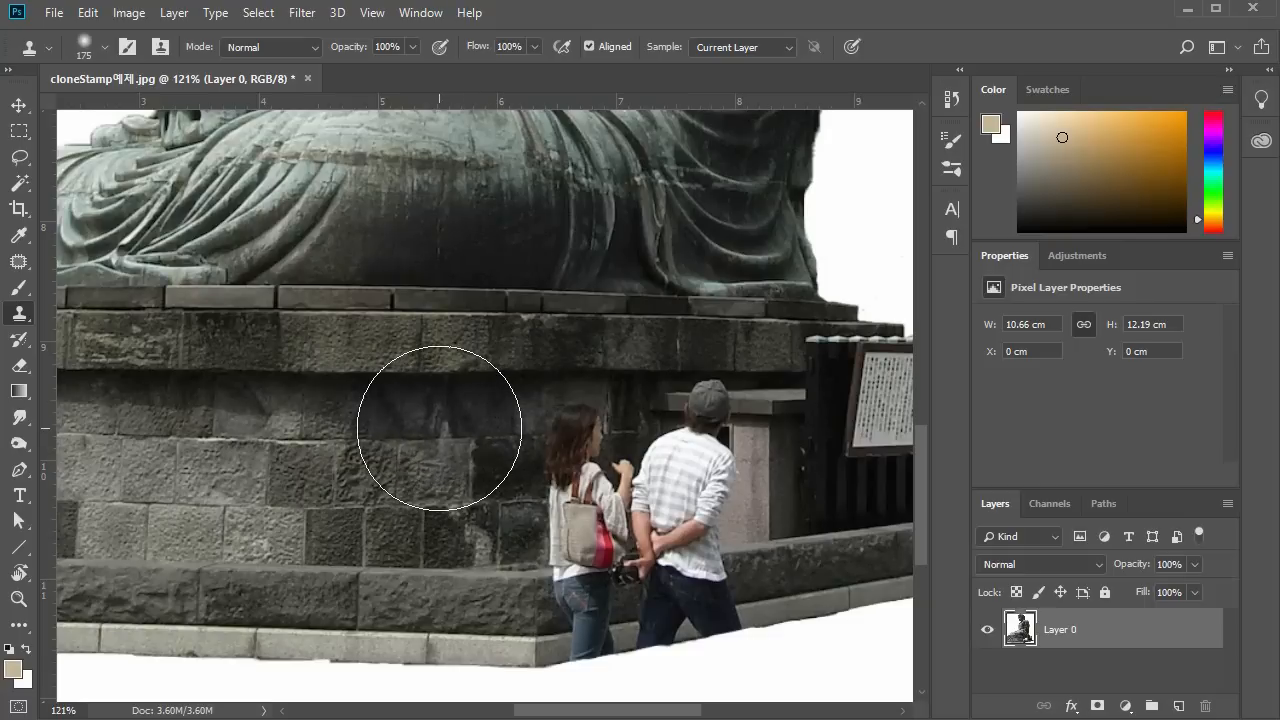
Sample the pedestal wall beside the woman and clone it over the upper bodies of the two people.
left_click_drag(626, 494, 580, 503)
left_click_drag(476, 337, 485, 519)
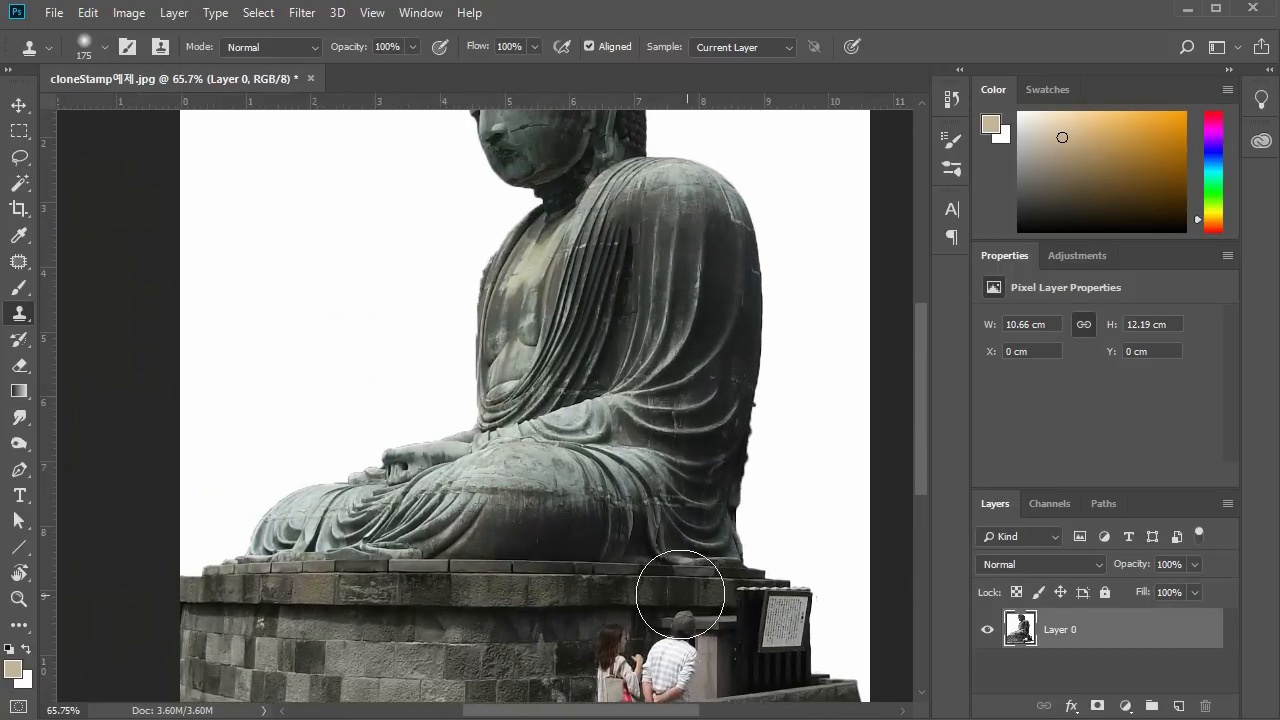
left_click_drag(677, 600, 616, 371)
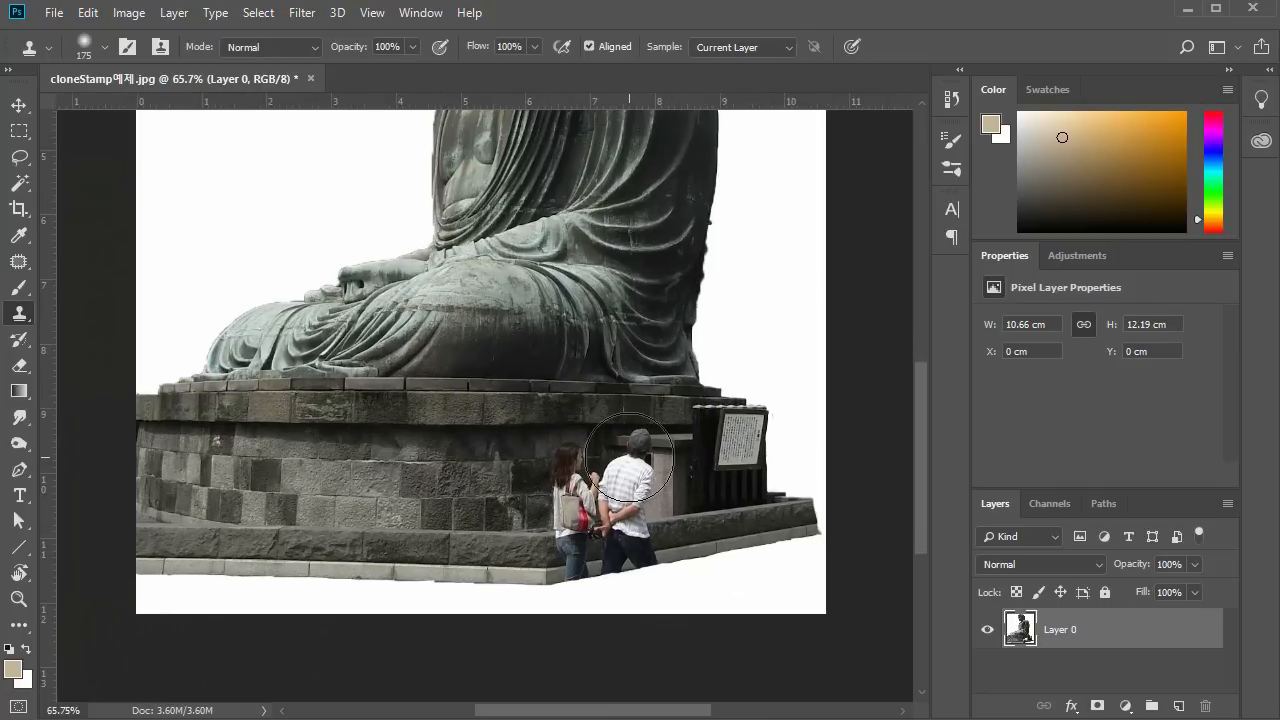
mouse_move(566, 423)
left_mouse_down()
mouse_move(590, 563)
mouse_move(612, 510)
left_mouse_up()
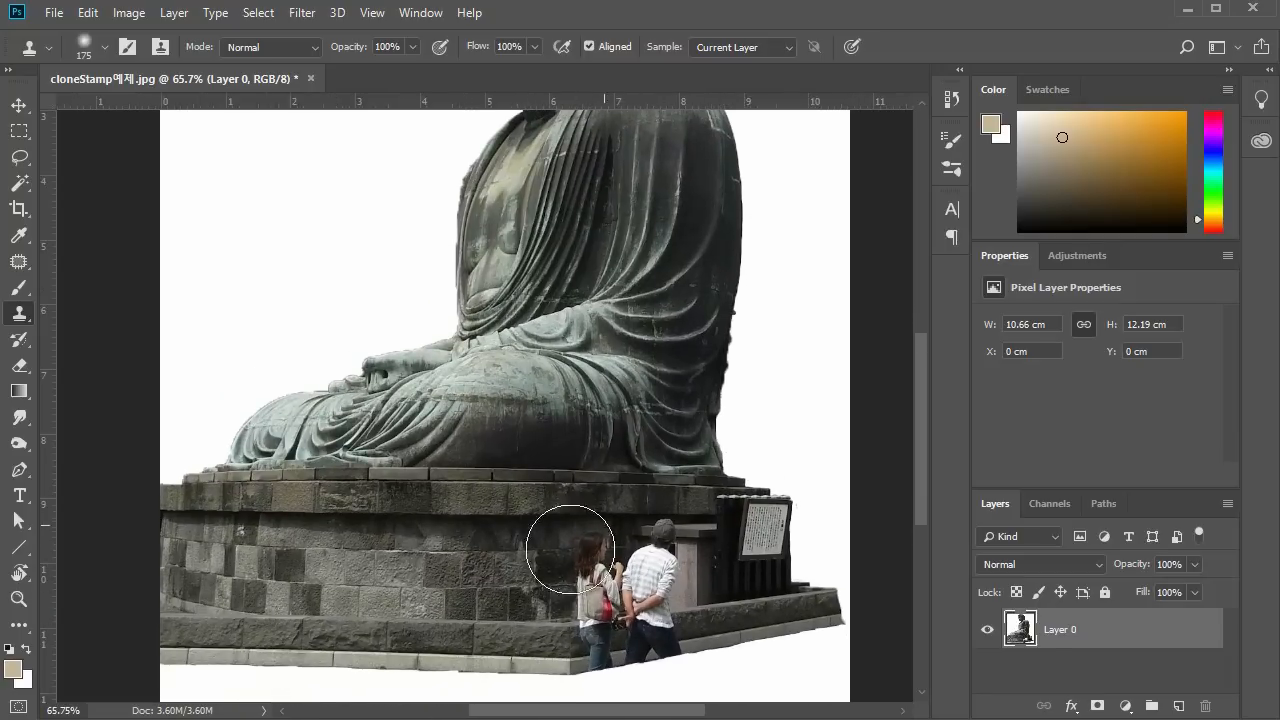
mouse_move(637, 580)
left_mouse_down()
mouse_move(601, 510)
mouse_move(594, 533)
mouse_move(655, 434)
left_mouse_up()
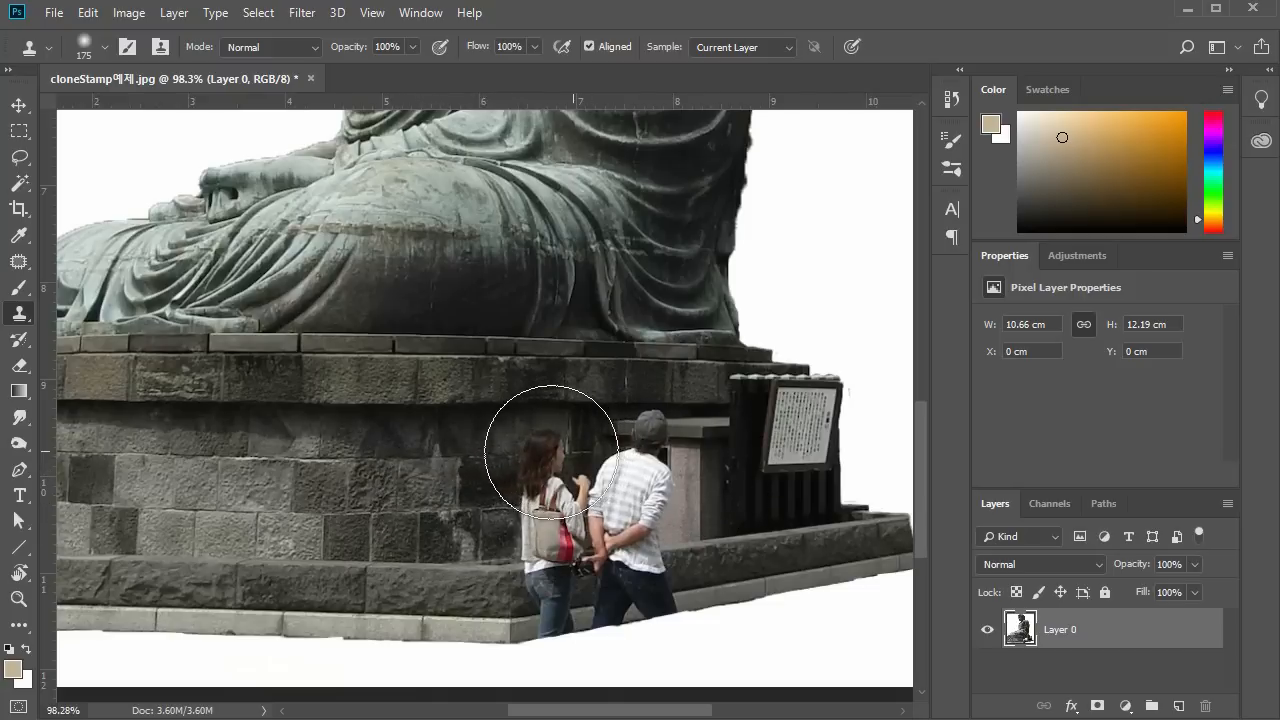
left_click(417, 453, "alt")
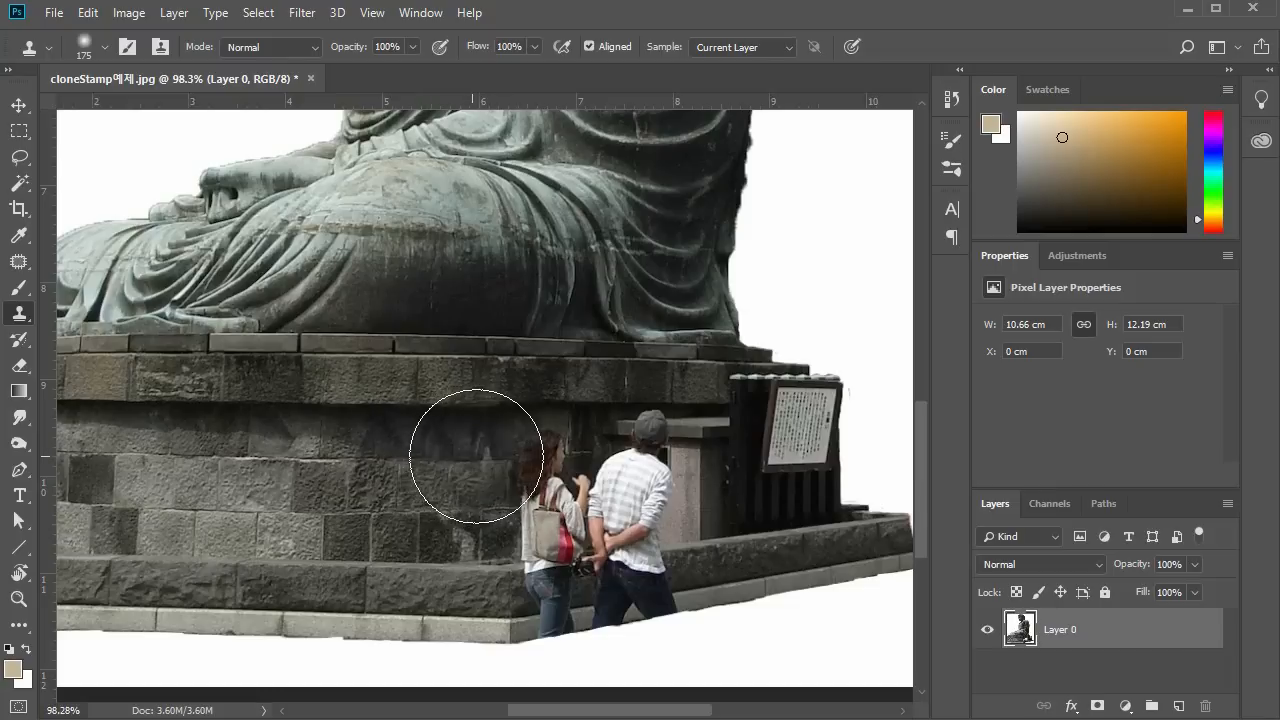
left_click(541, 462)
mouse_move(541, 462)
left_mouse_down()
mouse_move(609, 450)
mouse_move(662, 461)
left_mouse_up()
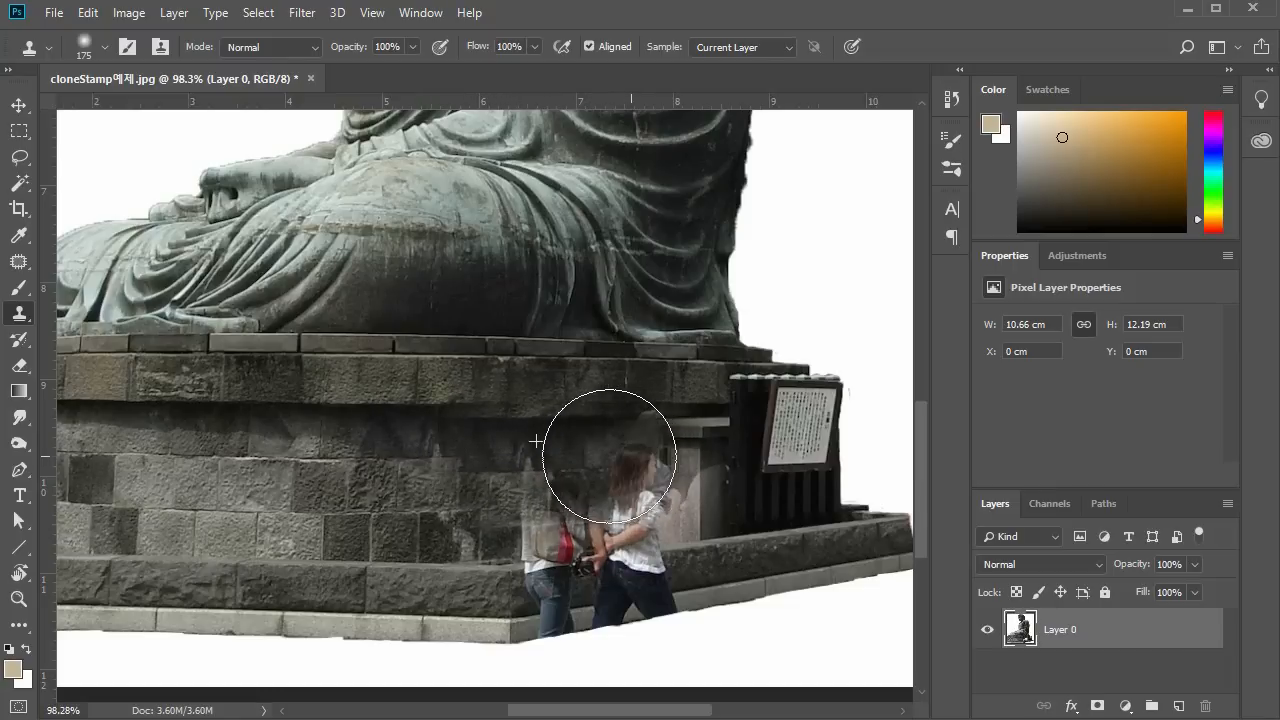
Clone the lower pedestal wall over the couple's torsos and legs, undoing unsuitable strokes.
mouse_move(491, 555)
left_mouse_down()
mouse_move(386, 589)
mouse_move(420, 612)
left_mouse_up()
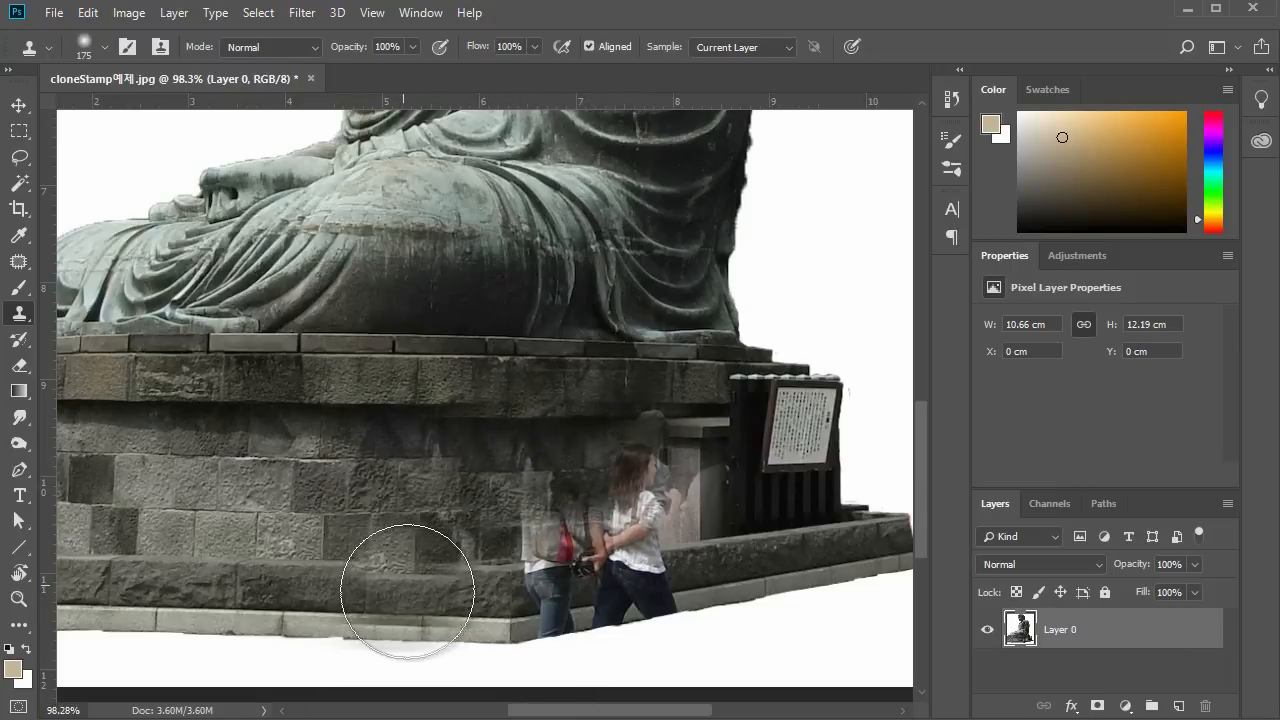
left_click(744, 612)
key("ctrl+z")
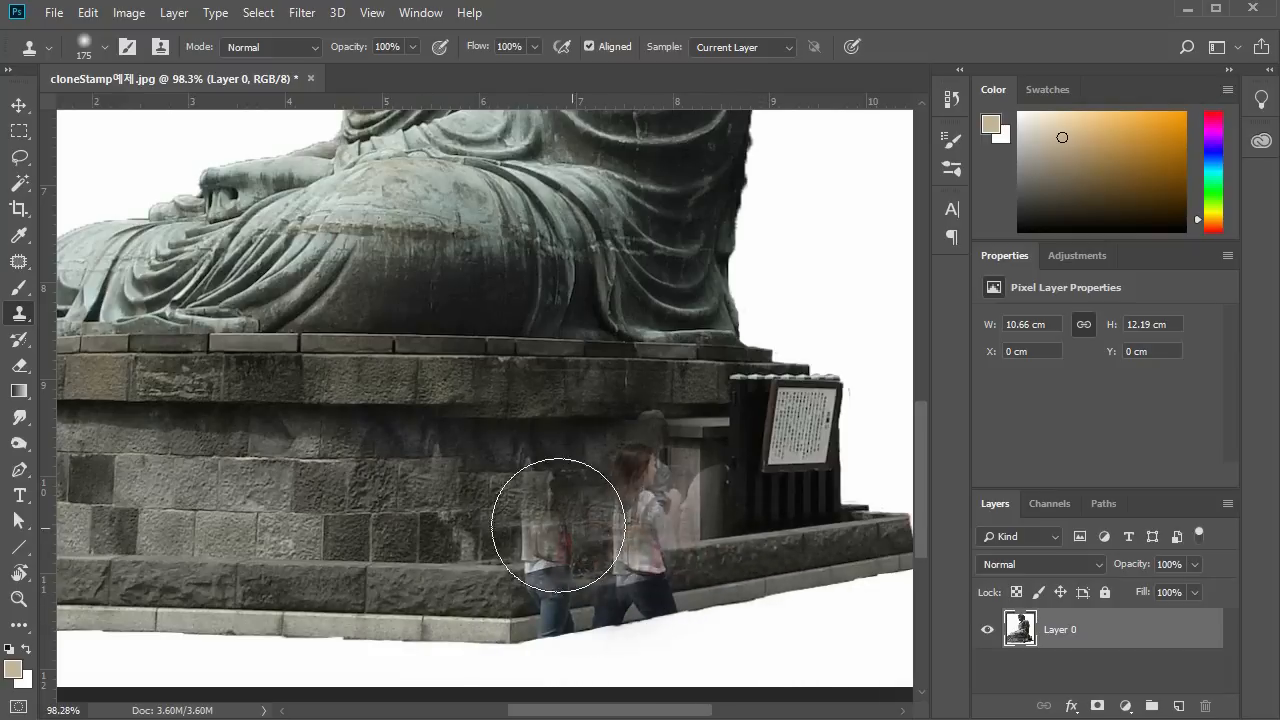
left_click(450, 530, "alt")
mouse_move(482, 542)
left_mouse_down()
mouse_move(546, 536)
mouse_move(537, 523)
mouse_move(623, 534)
mouse_move(653, 518)
left_mouse_up()
key("ctrl+z")
left_click(409, 544, "alt")
Clone more wall stones over the remaining traces of the man's upper body and torso beside the pillar.
left_click(440, 472, "alt")
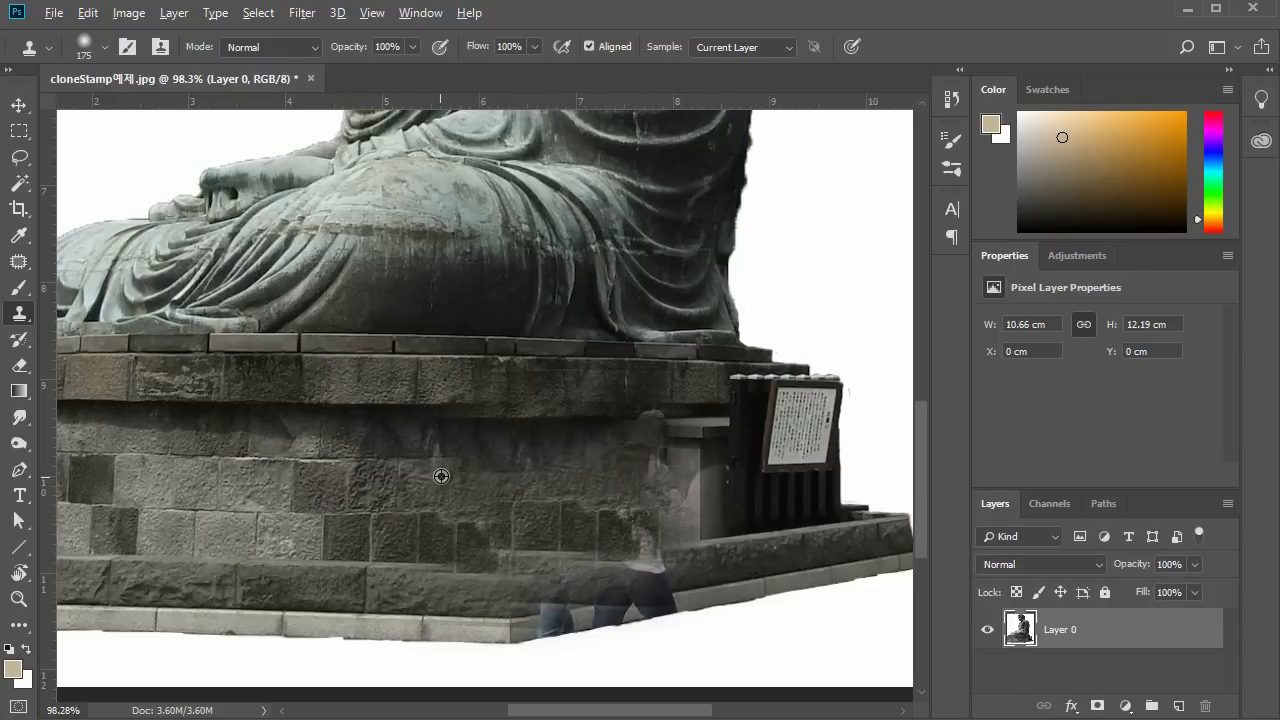
left_click_drag(650, 456, 691, 467)
left_click(449, 532, "alt")
left_click_drag(502, 538, 645, 532)
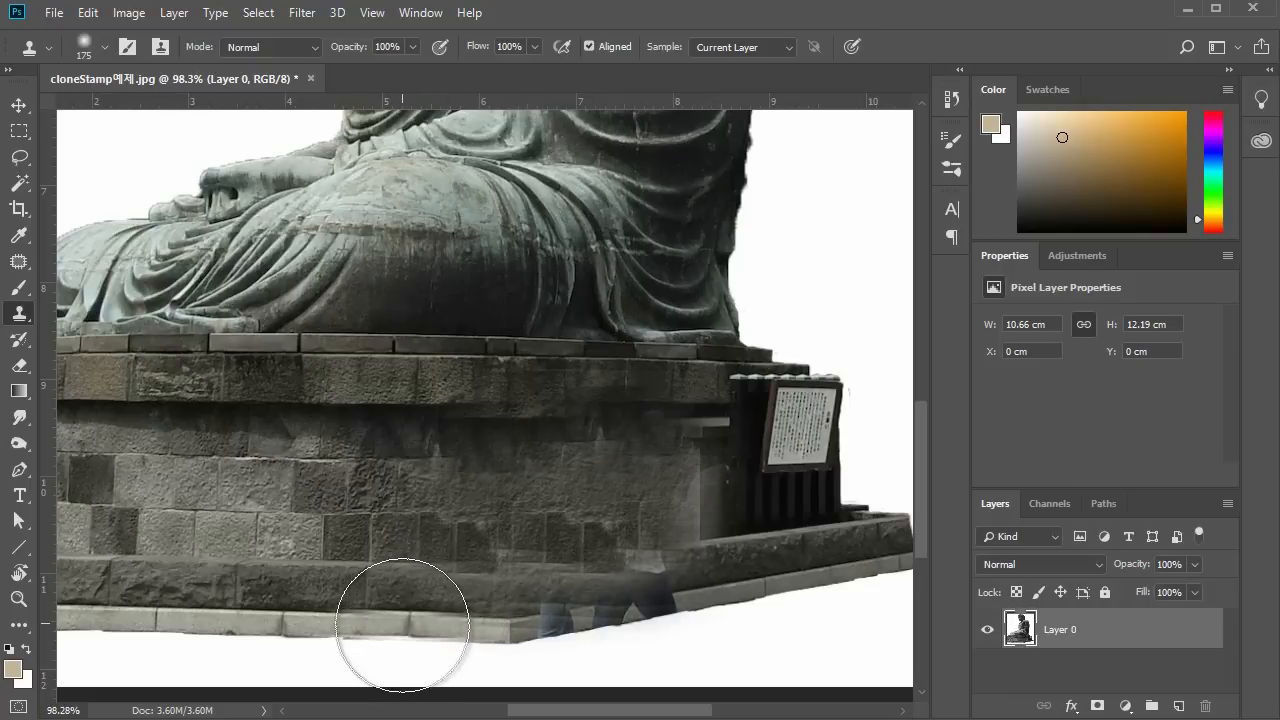
mouse_move(729, 551)
left_mouse_down()
mouse_move(881, 618)
mouse_move(623, 590)
mouse_move(594, 612)
mouse_move(514, 597)
mouse_move(748, 605)
mouse_move(796, 557)
left_mouse_up()
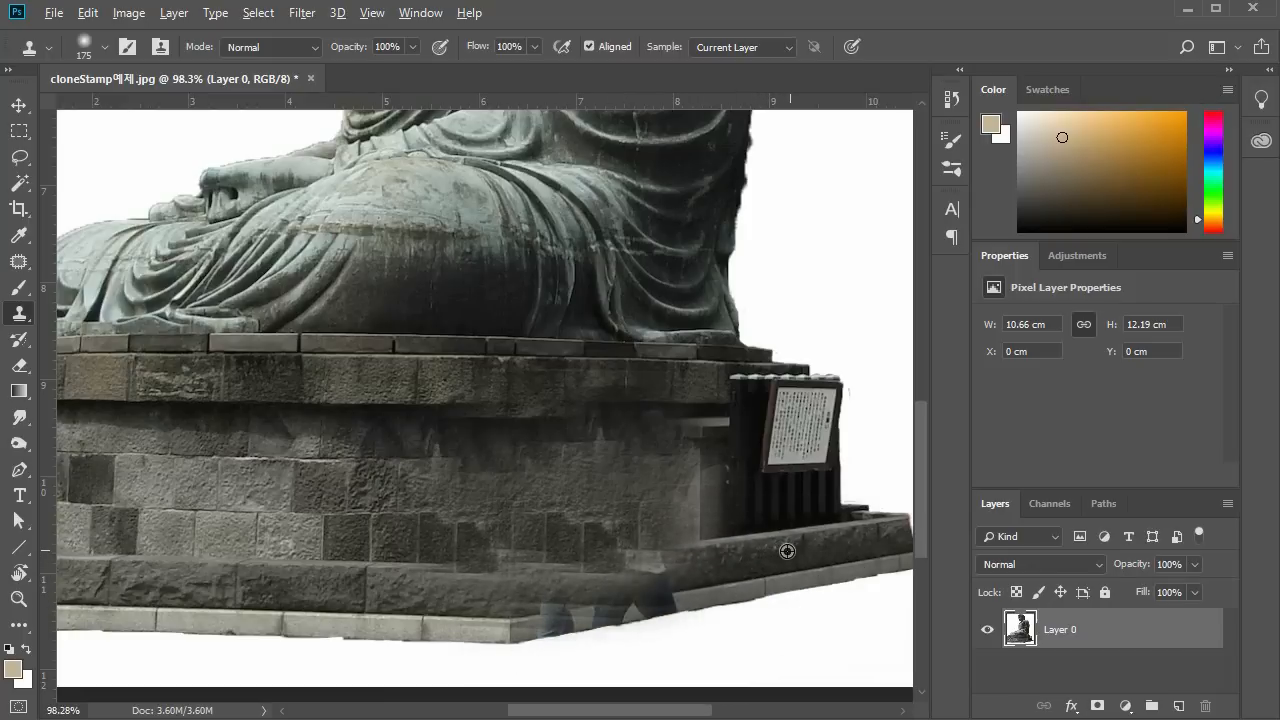
Clone the stone ledge below the sign over the remaining legs to rebuild the pedestal corner, undoing unsuitable strokes.
left_click(785, 557, "alt")
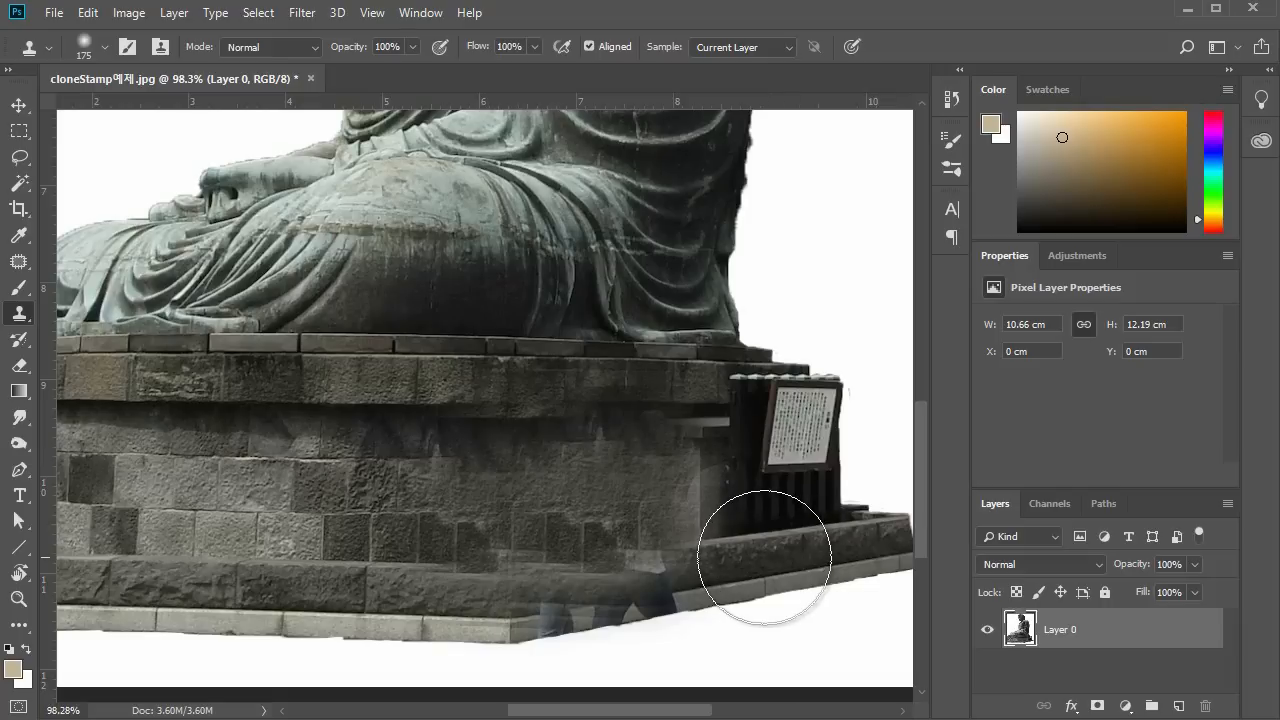
left_click(671, 581)
mouse_move(672, 581)
left_mouse_down()
mouse_move(627, 588)
mouse_move(690, 575)
left_mouse_up()
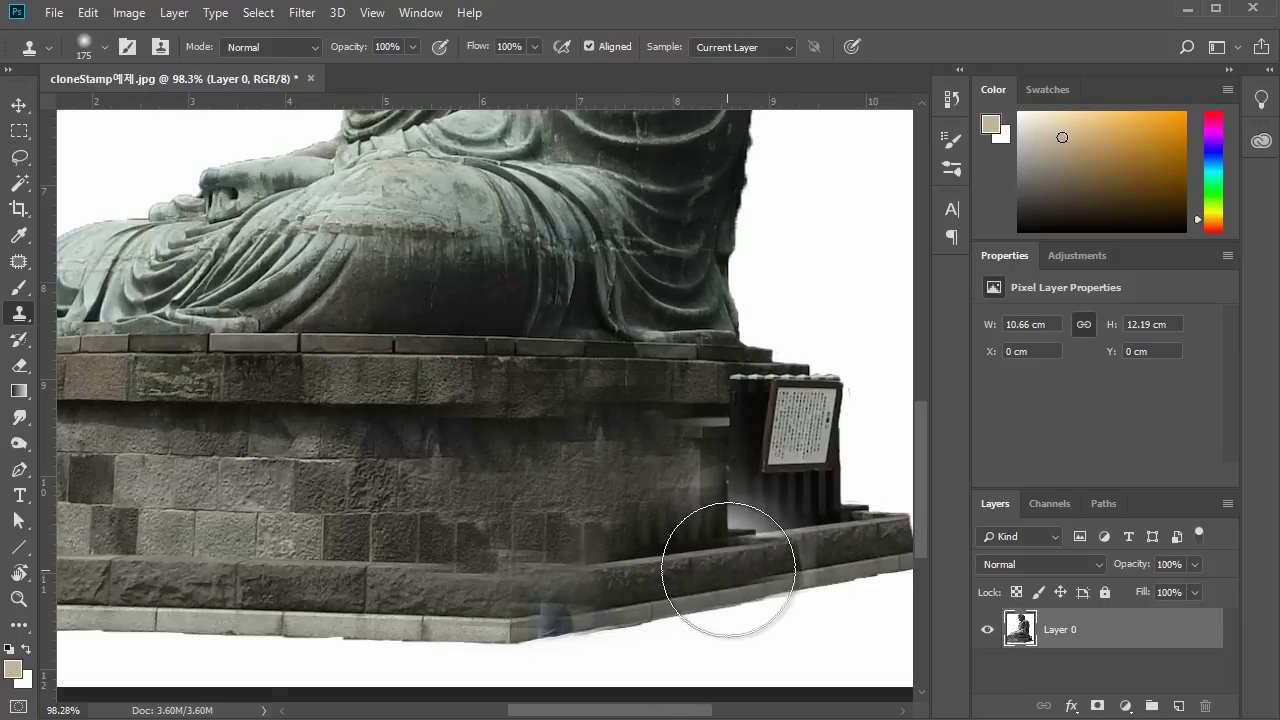
left_click(731, 562, "alt")
mouse_move(589, 595)
left_mouse_down()
mouse_move(552, 597)
mouse_move(878, 554)
left_mouse_up()
key("ctrl+z")
key("ctrl+z")
key("ctrl+z")
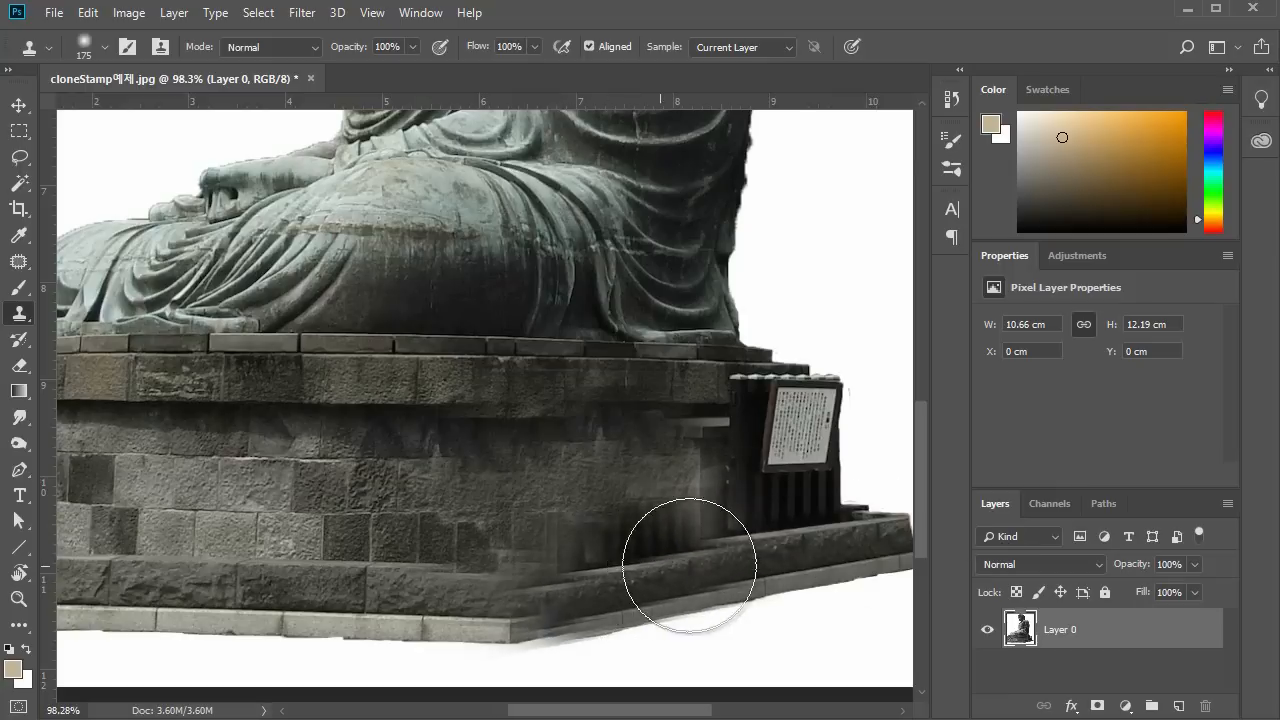
key("ctrl+z")
key("ctrl+z")
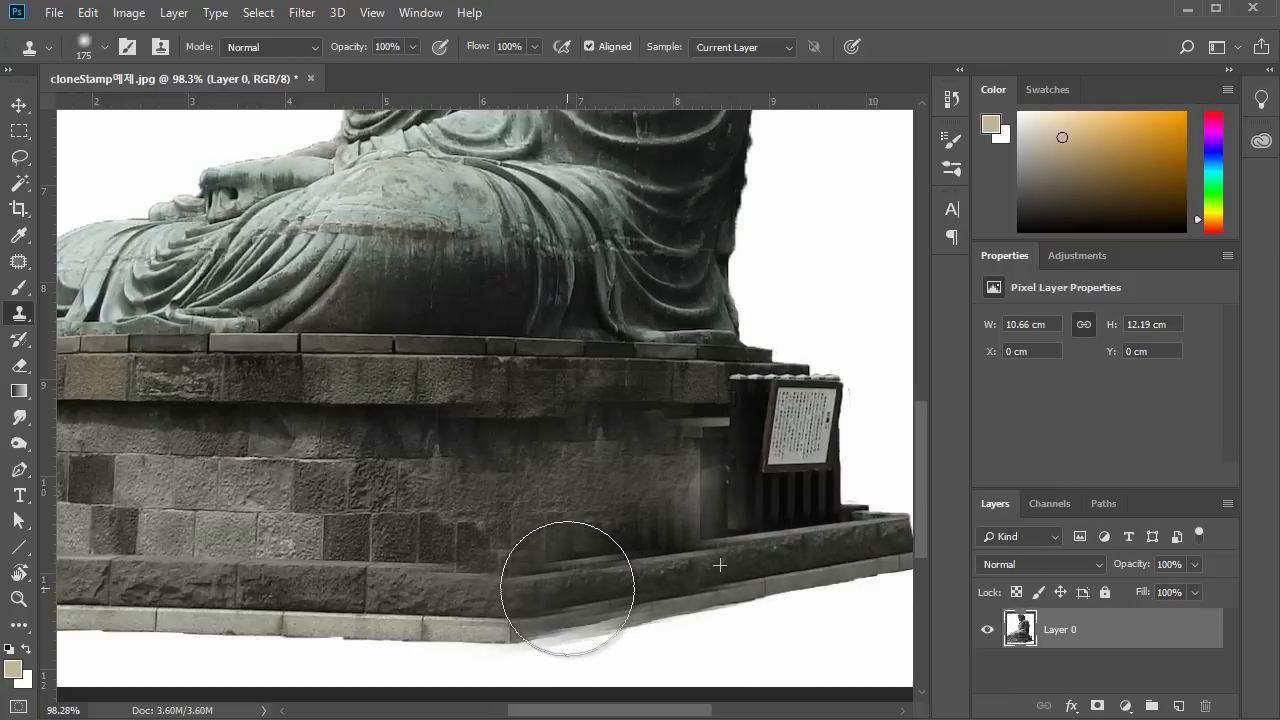
scroll(699, 633, "down", 3)
scroll(699, 633, "up", 3)
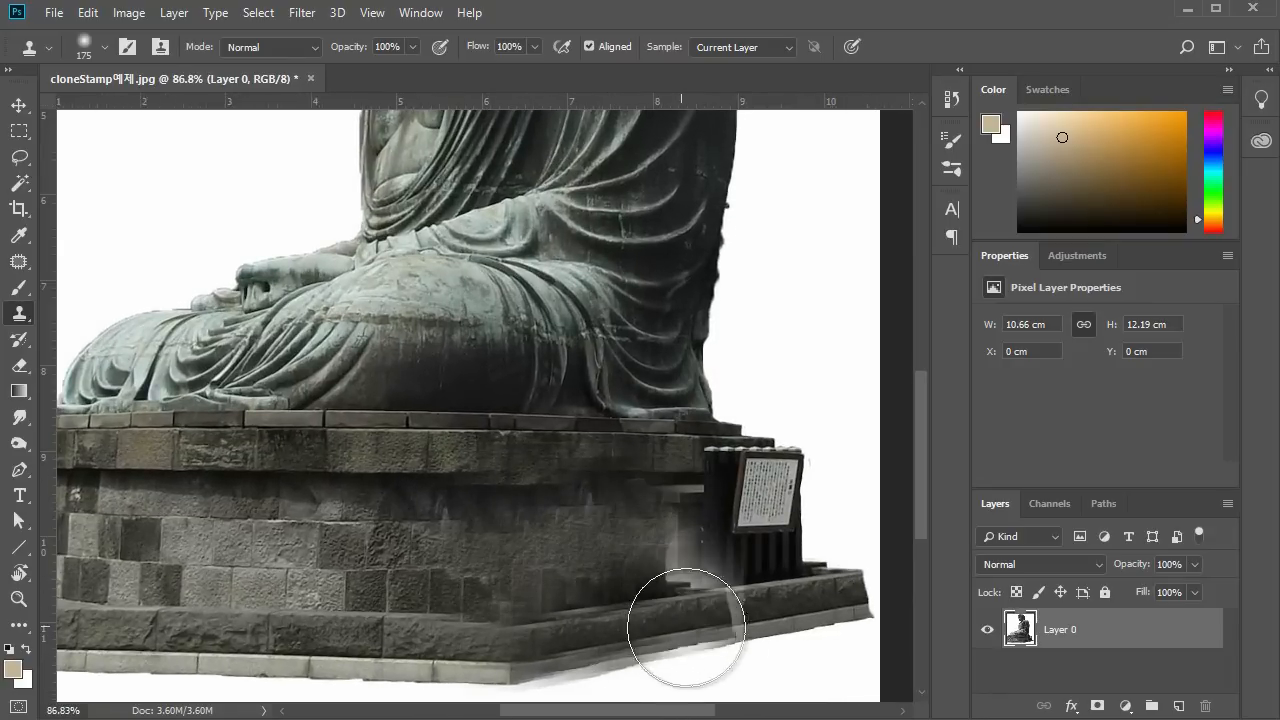
scroll(732, 600, "down", 2)
scroll(732, 600, "down", 1)
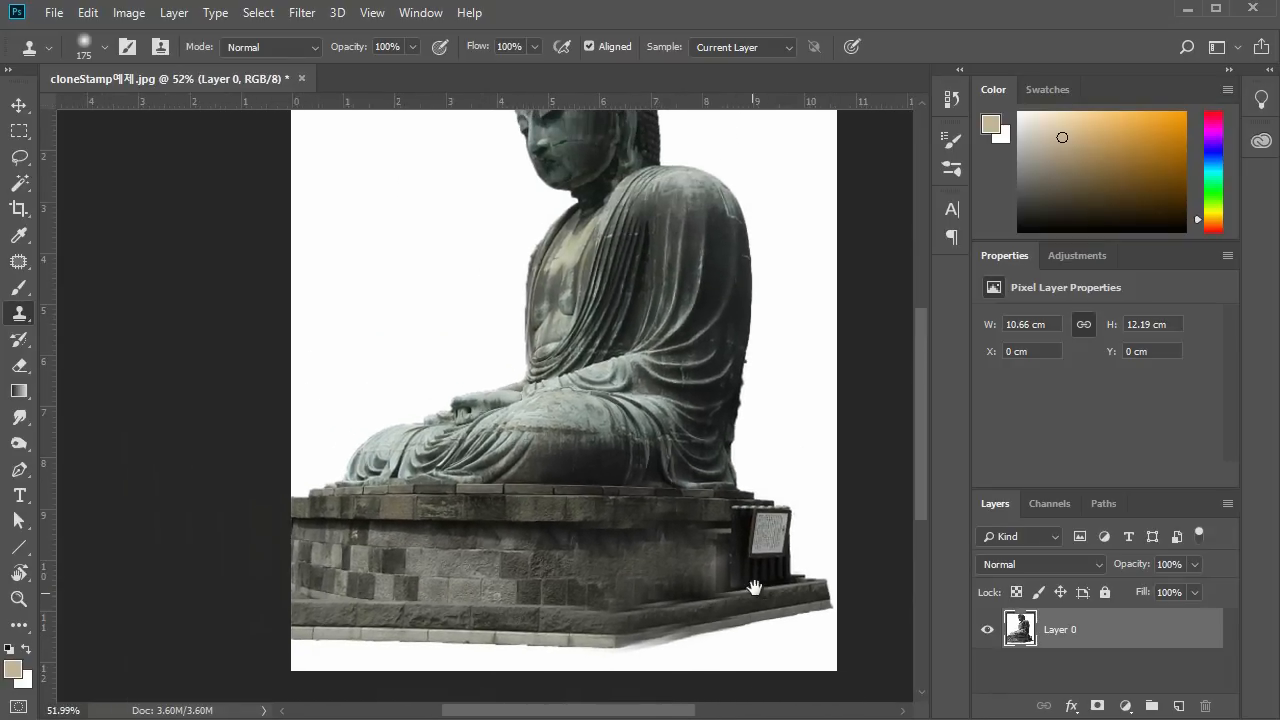
scroll(766, 580, "down", 1)
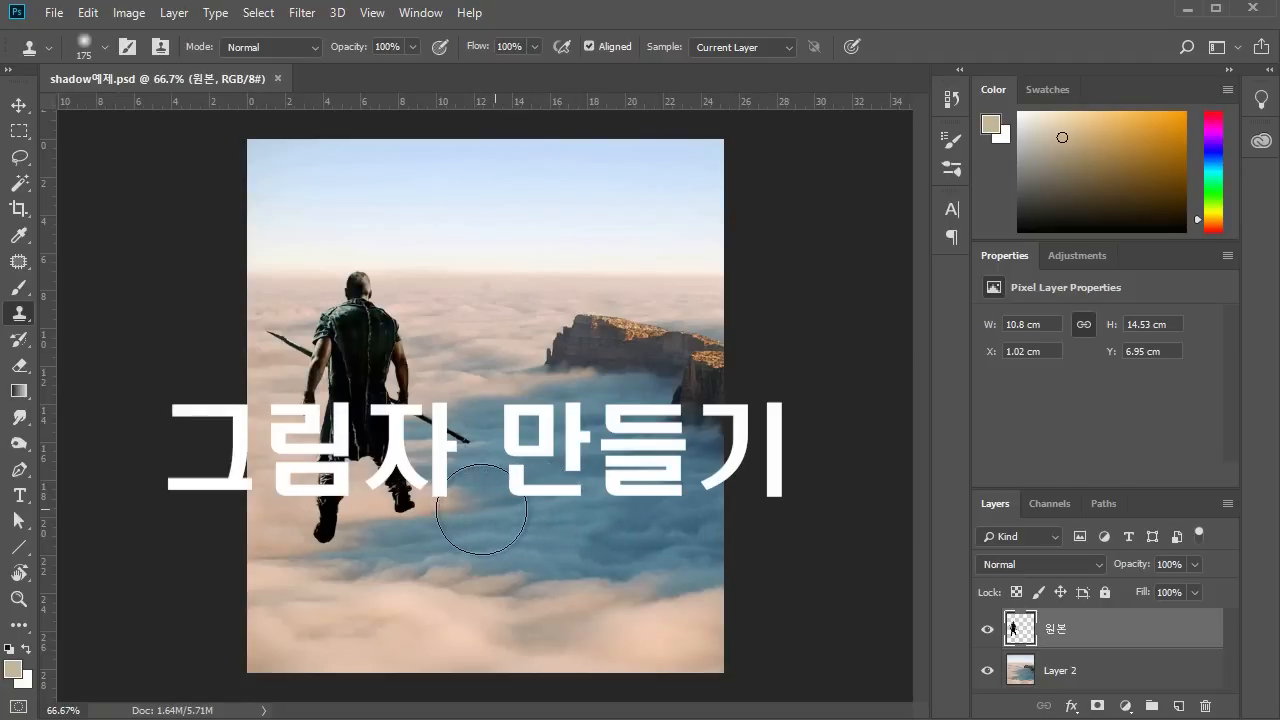
Inspect the warrior and cloud background in shadow예제.psd by hiding and showing the 원본 layer and Layer 2.
left_click(988, 631)
left_click(989, 635)
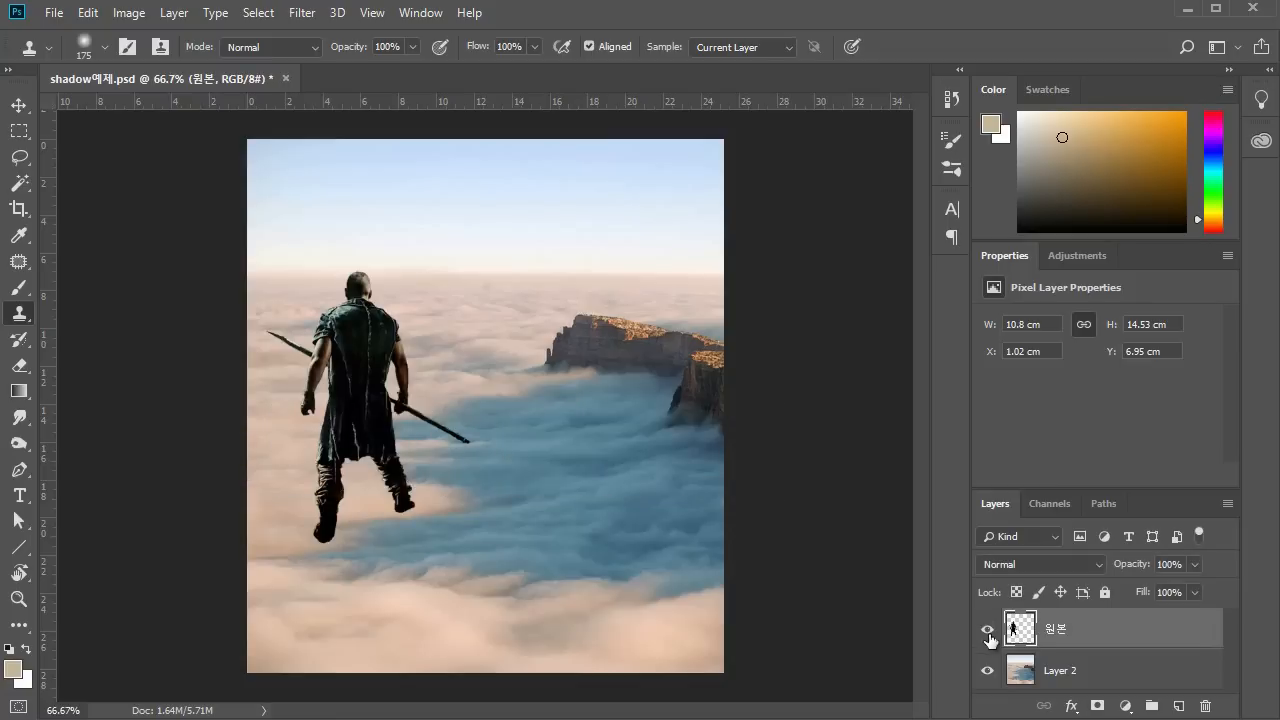
left_click(988, 671)
left_click(989, 673)
Duplicate the 원본 layer directly beneath the original and rename the copy 그림자.
mouse_move(347, 443)
left_mouse_down()
mouse_move(373, 444)
mouse_move(428, 376)
left_mouse_up()
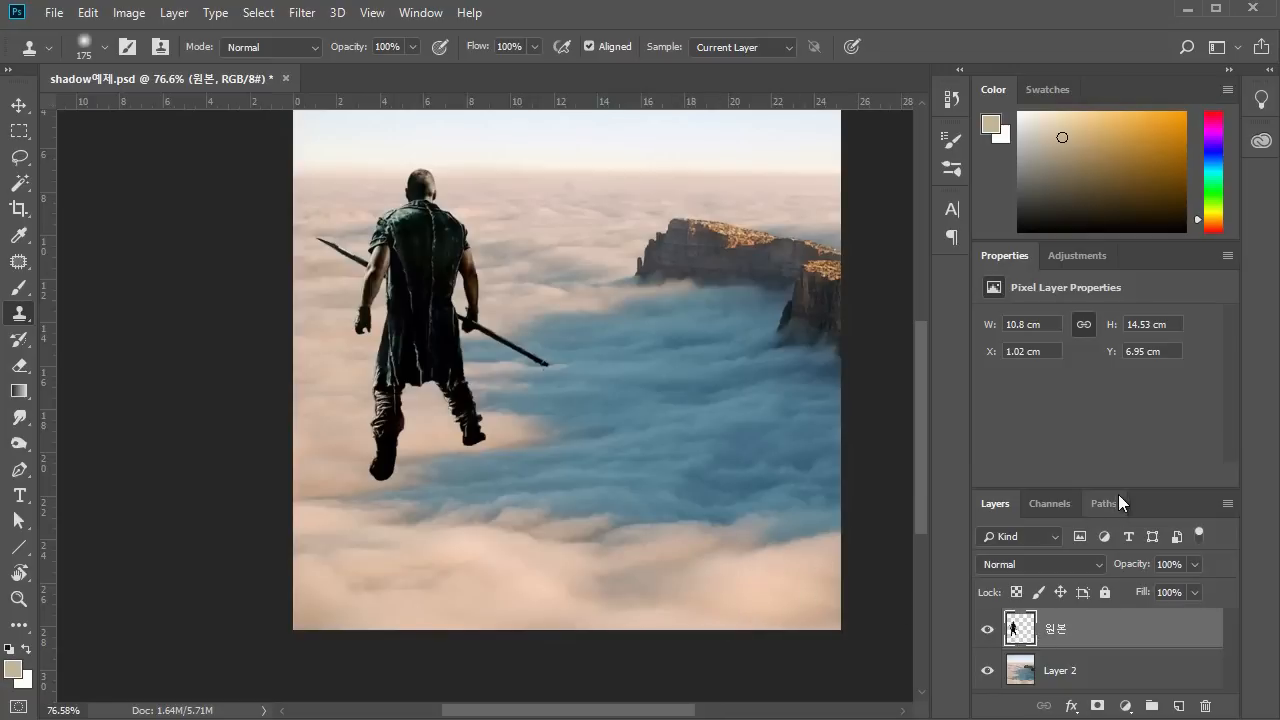
left_click_drag(1123, 470, 1123, 439)
left_click_drag(1060, 597, 1086, 648)
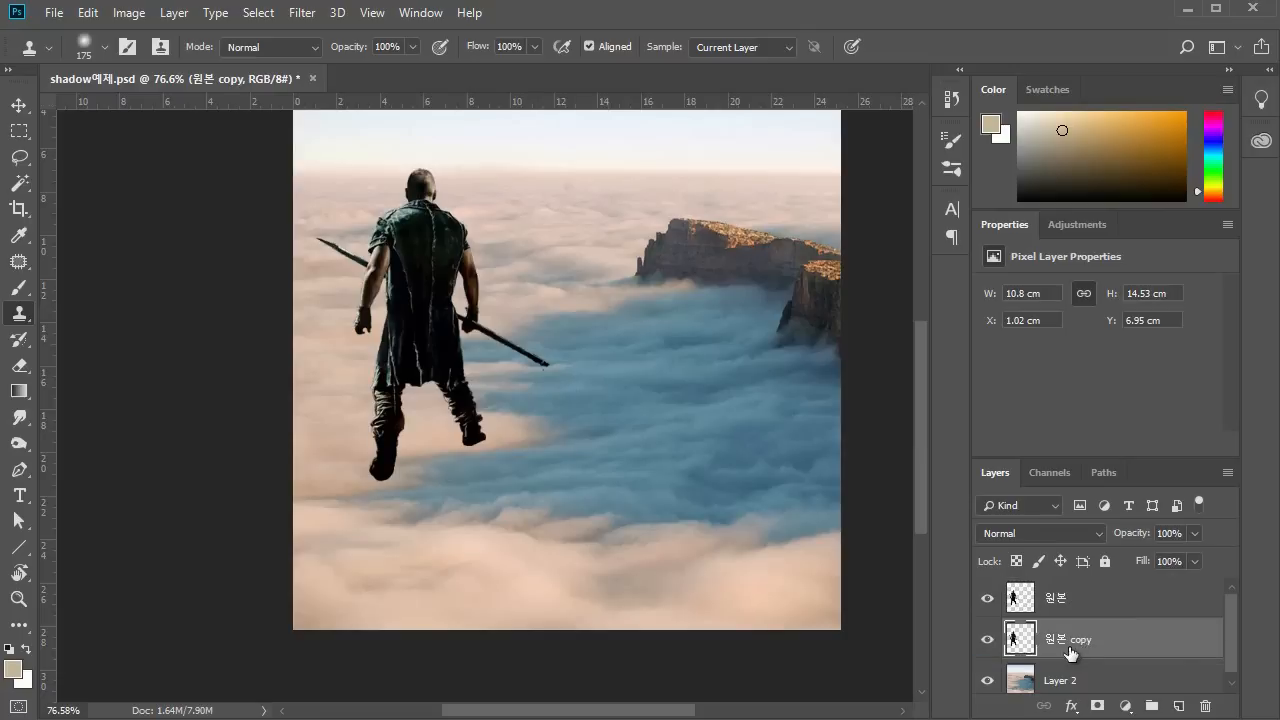
double_click(1071, 643)
type("그림자")
key("Return")
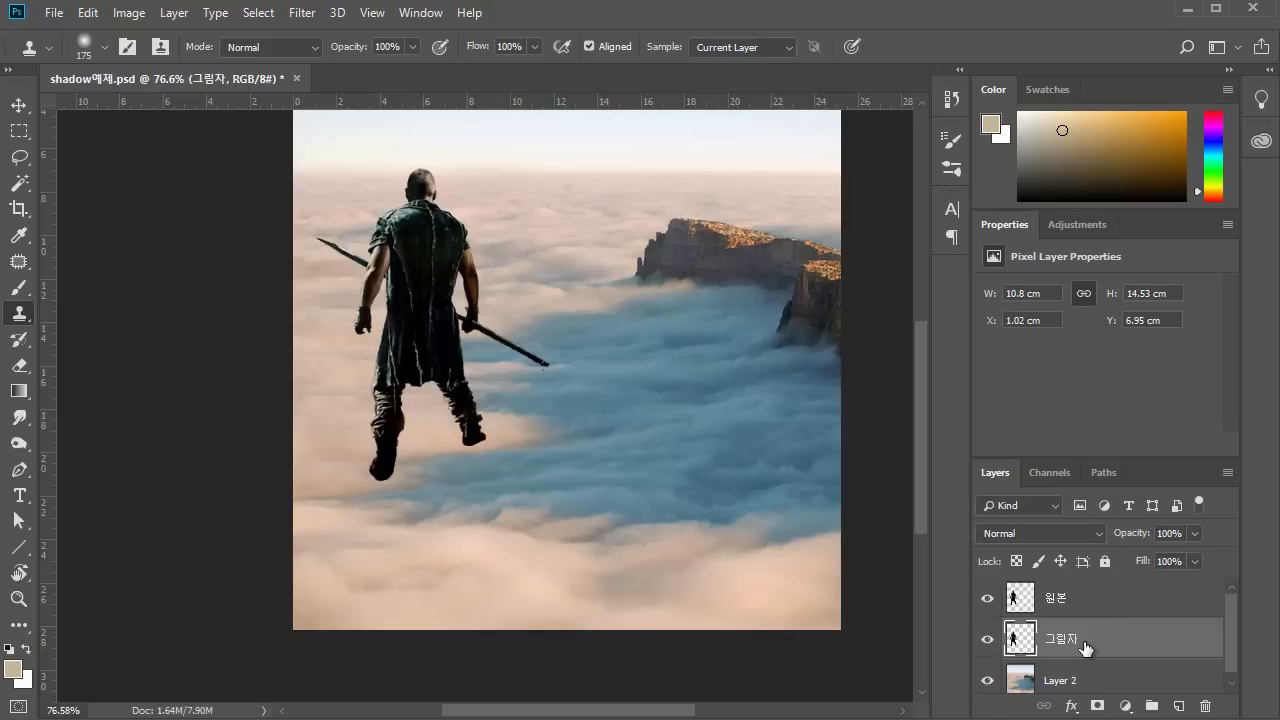
Free Transform the 그림자 layer, flipping it downward below the warrior to about -46.36% height and rotating it to about 154.89°.
left_click(19, 104)
left_click(88, 12)
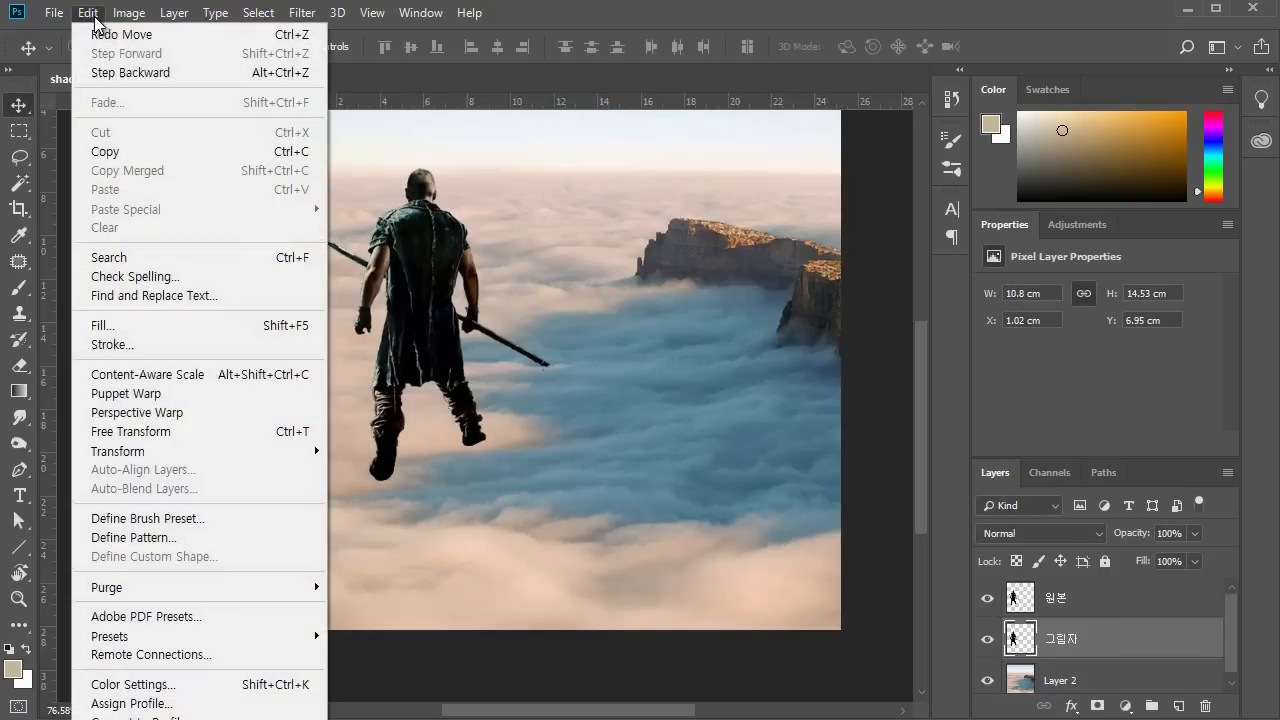
left_click(193, 433)
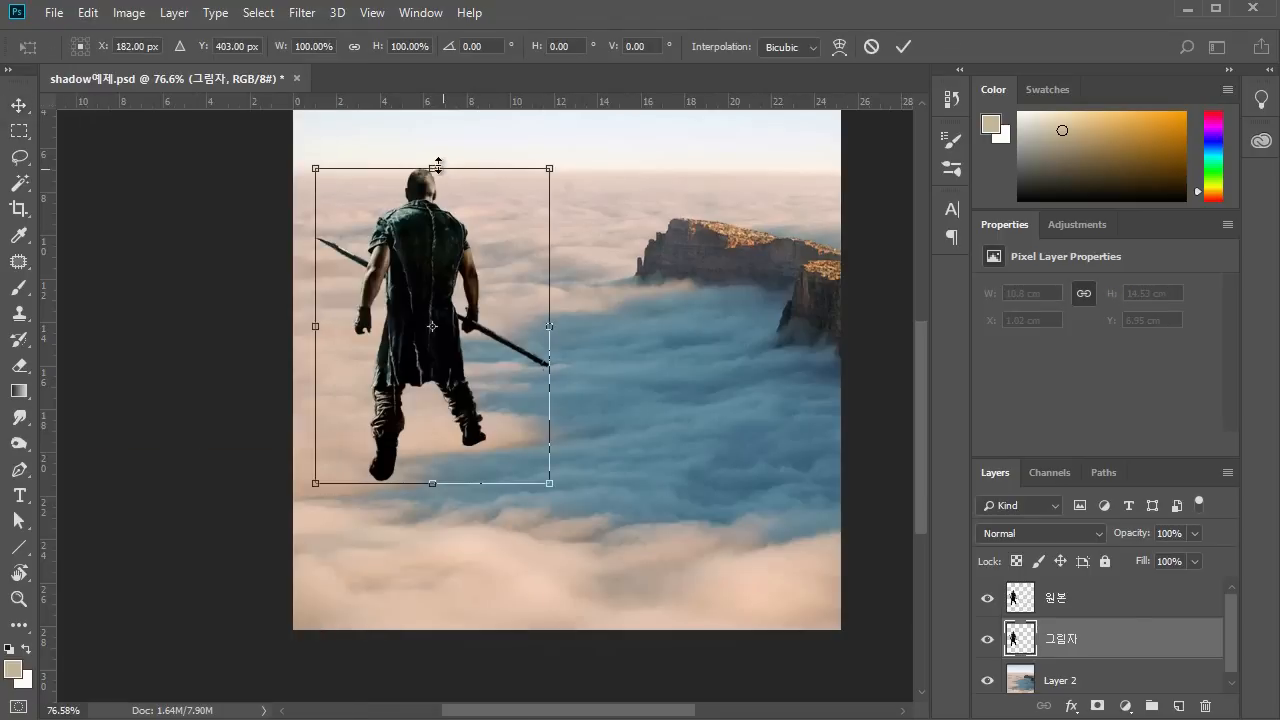
left_click_drag(435, 163, 414, 620)
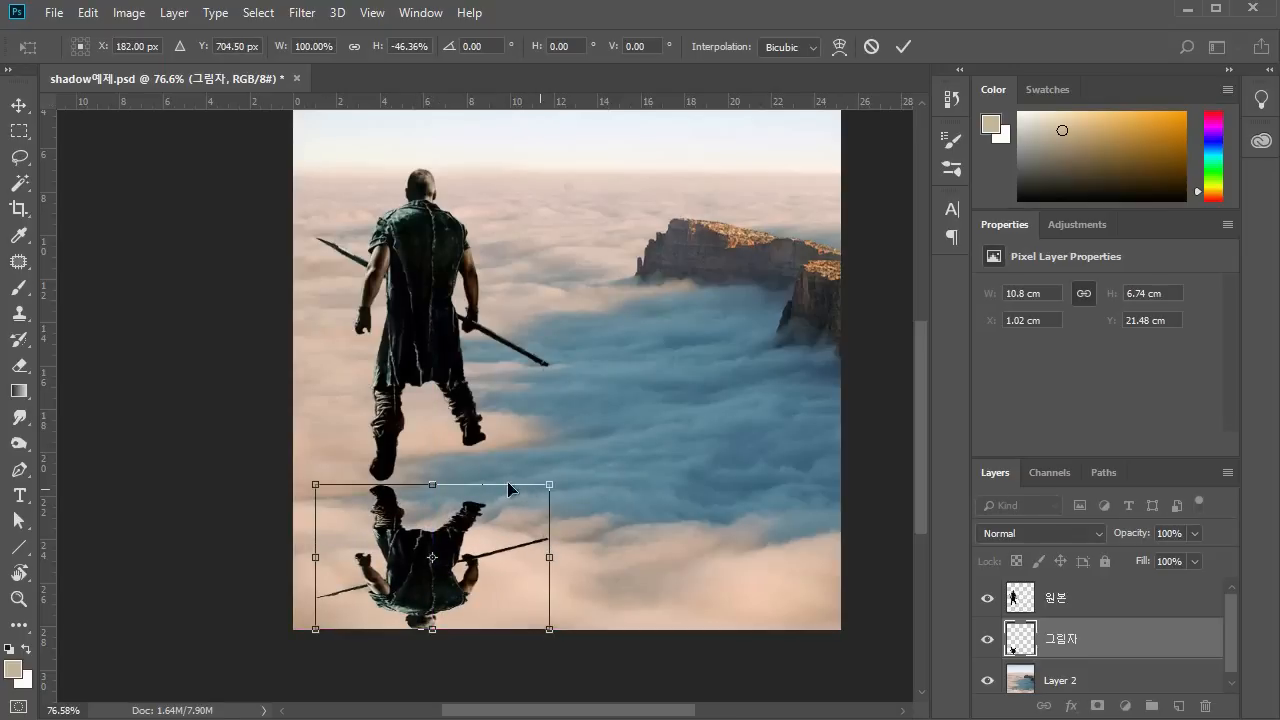
left_click_drag(570, 485, 540, 449)
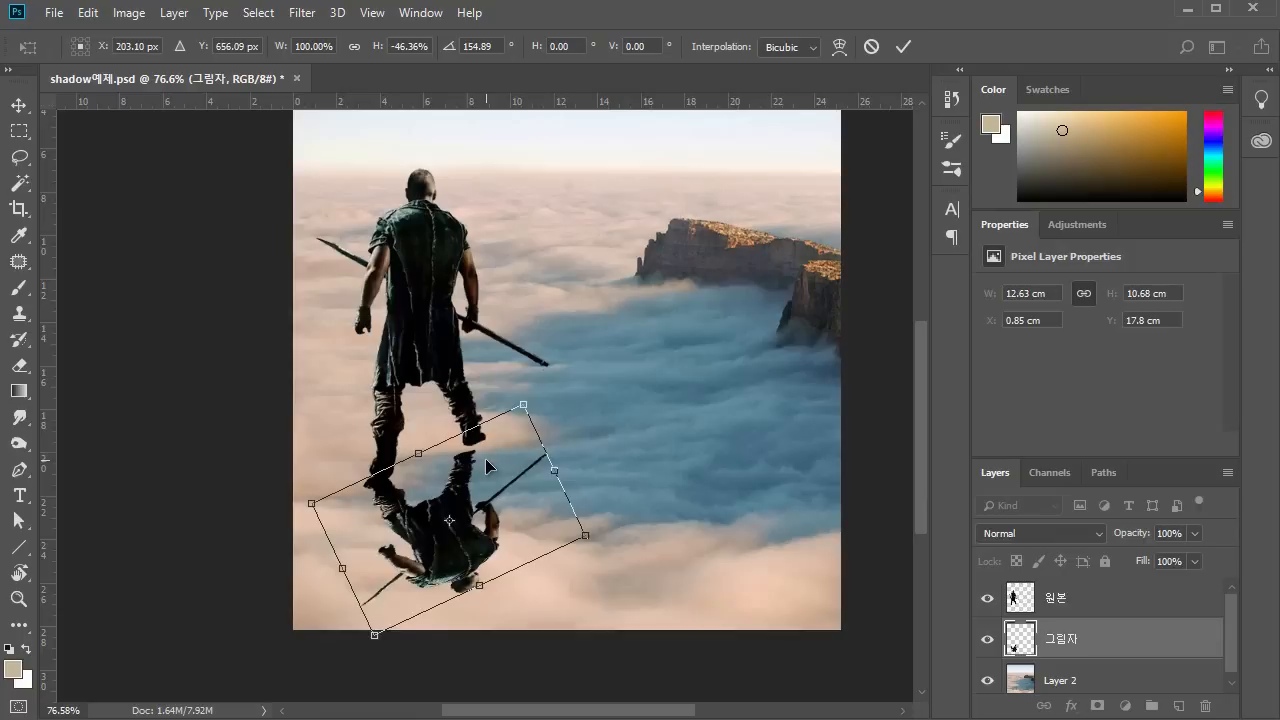
Move and nudge the flipped 그림자 figure until its feet meet the warrior's boots, and apply the transform.
left_click_drag(486, 460, 495, 443)
key("Down")
key("Down")
key("Down")
key("Down")
key("Down")
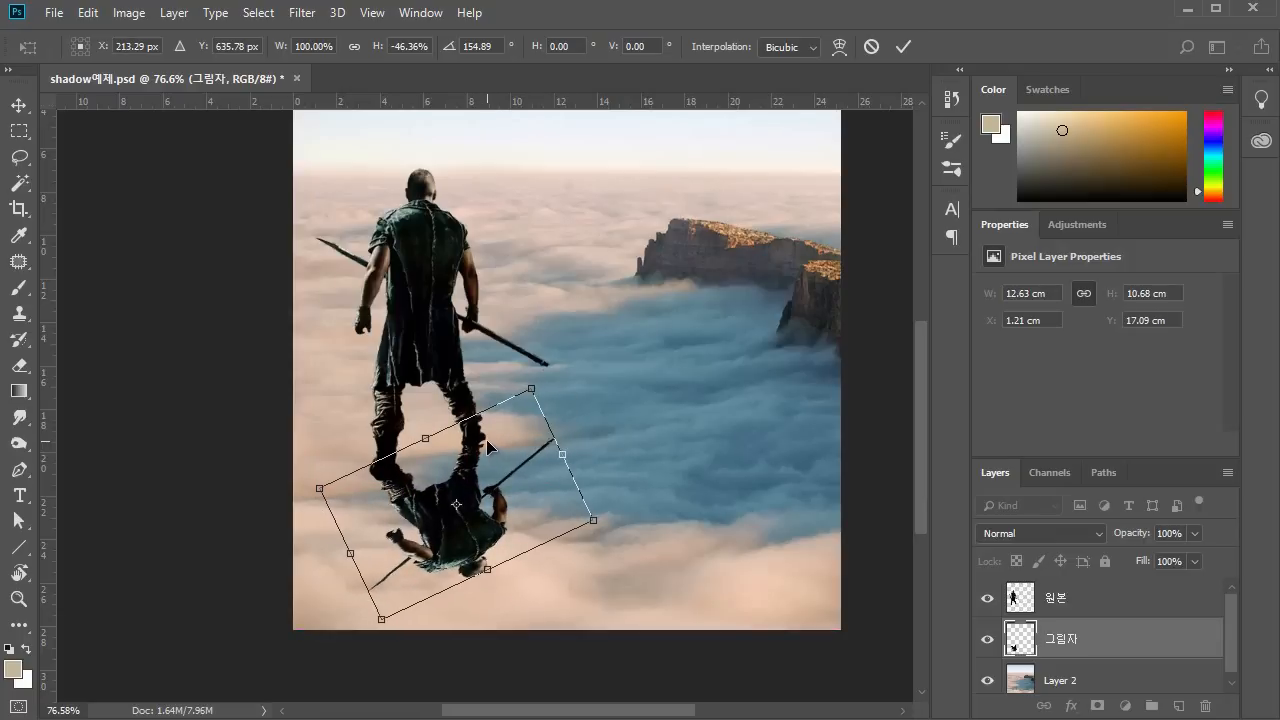
key("Right")
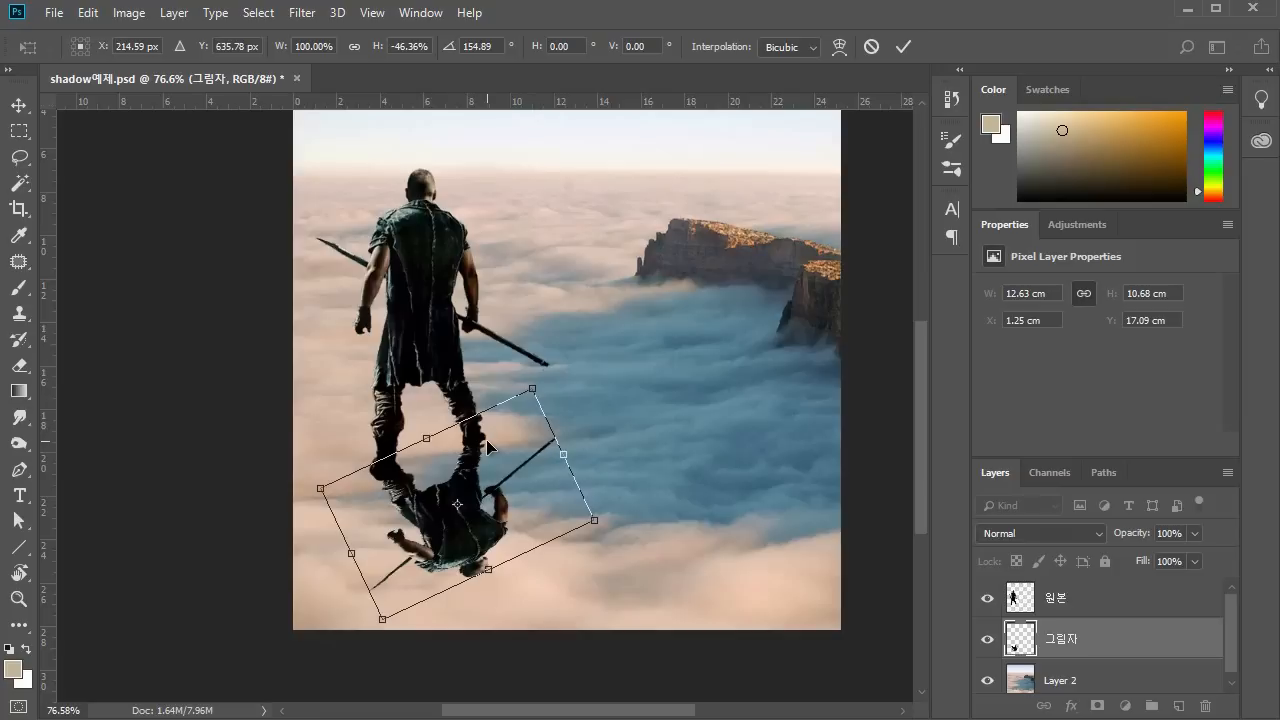
key("Down")
key("Down")
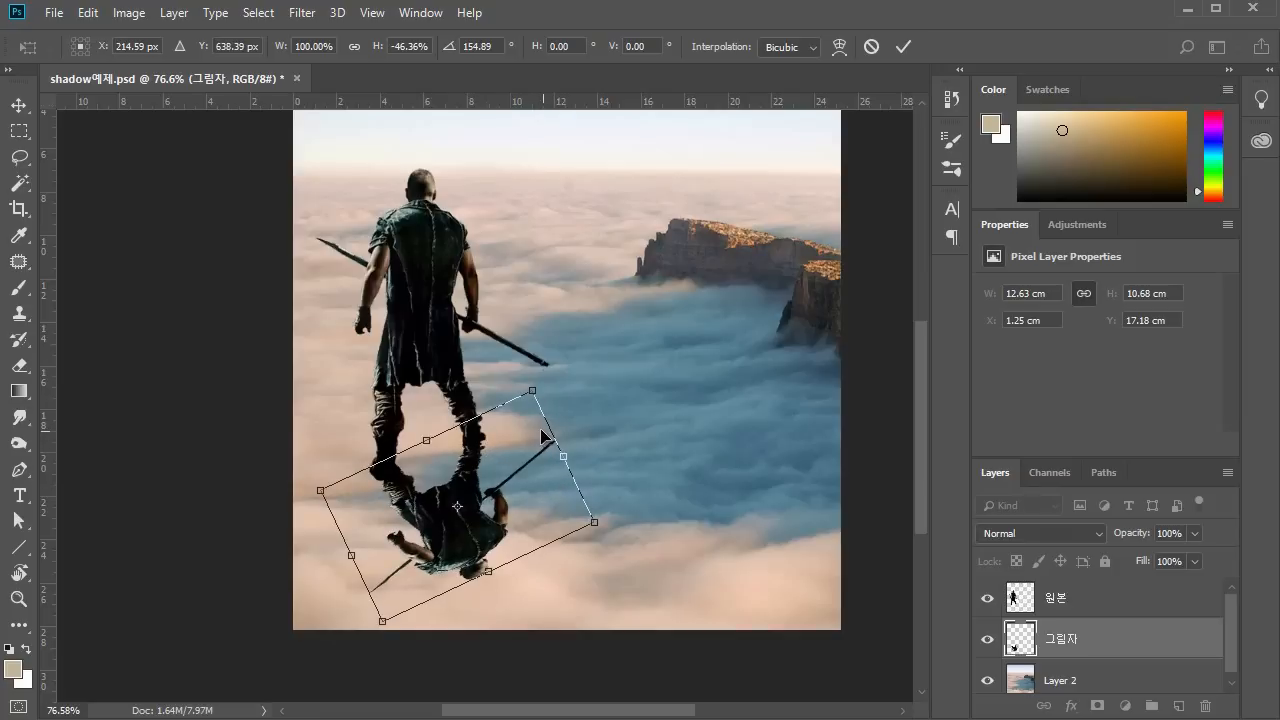
left_click_drag(375, 626, 380, 619)
key("Return")
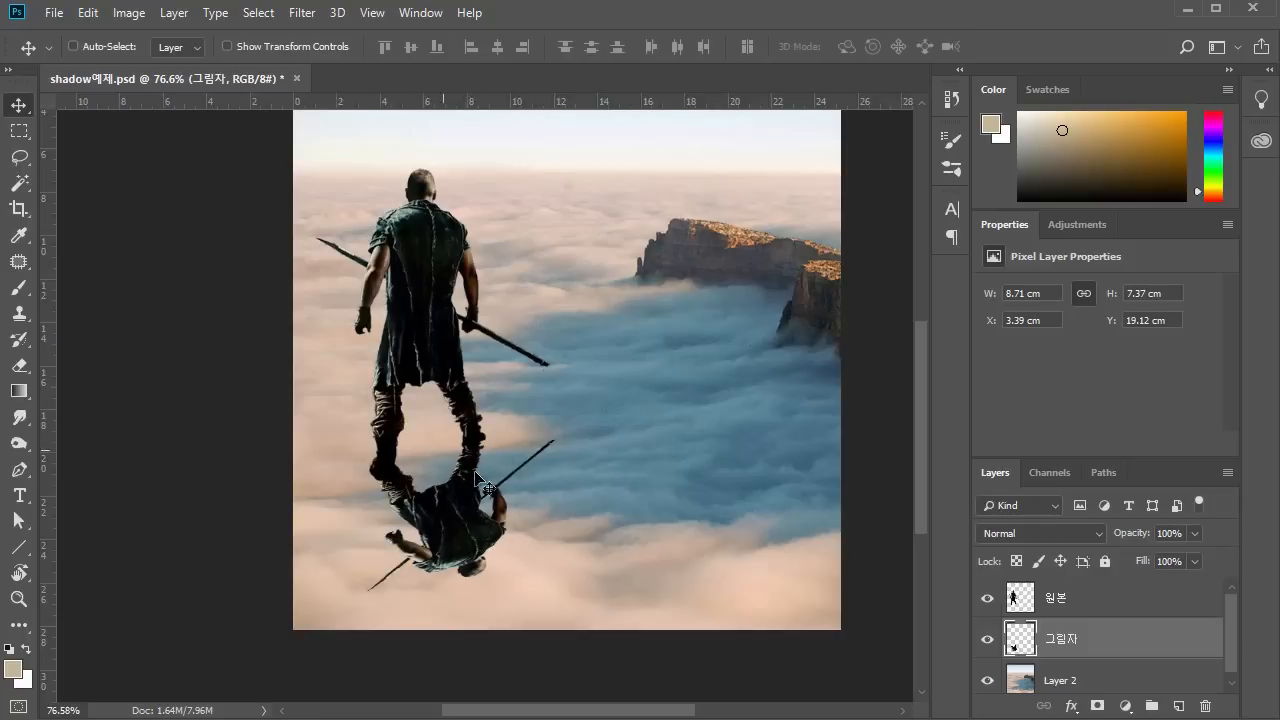
Load the 그림자 layer's outline as a selection and set the foreground color to dark gray #292928.
left_click_drag(1018, 648, 1022, 653)
left_click(1020, 652, "ctrl")
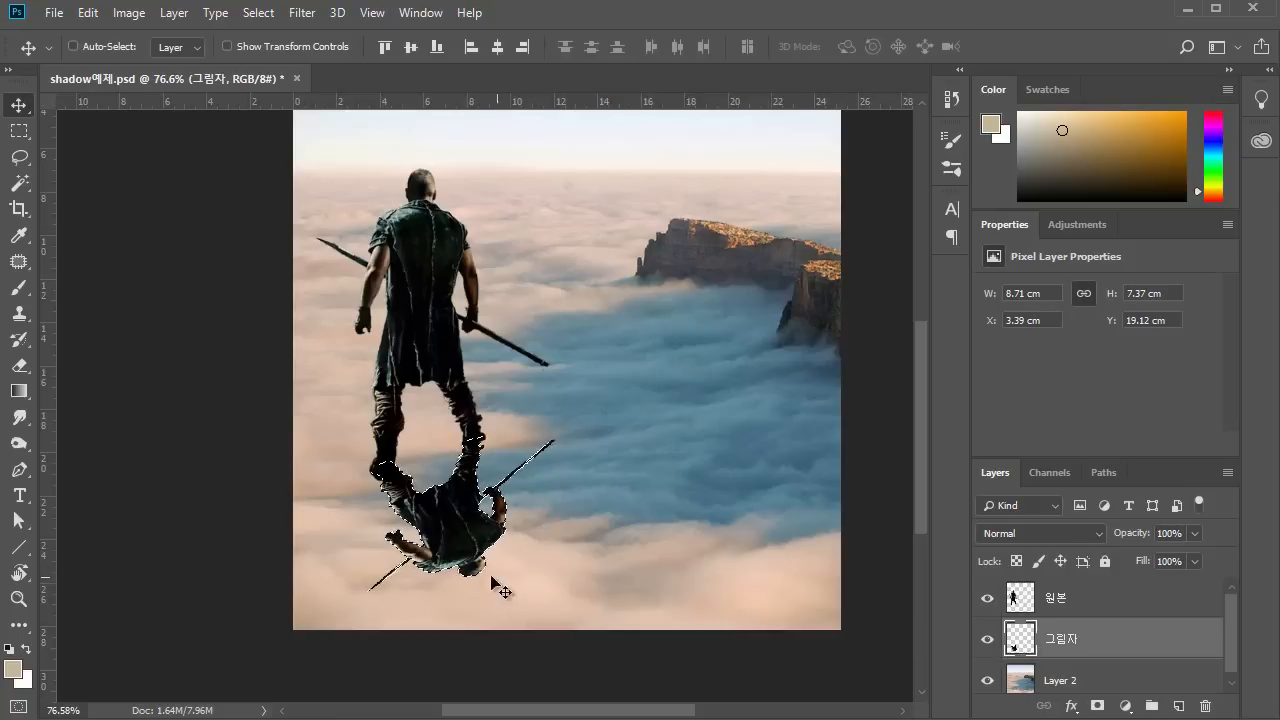
left_click(13, 668)
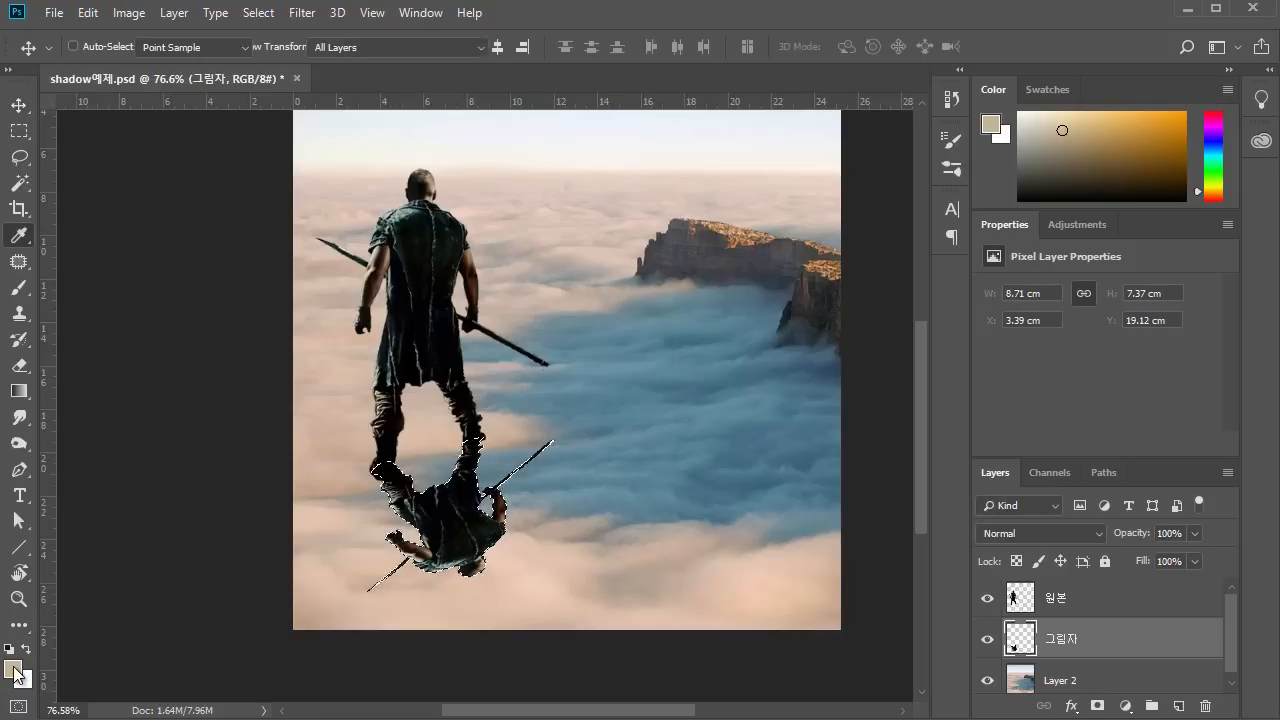
left_click_drag(593, 263, 791, 169)
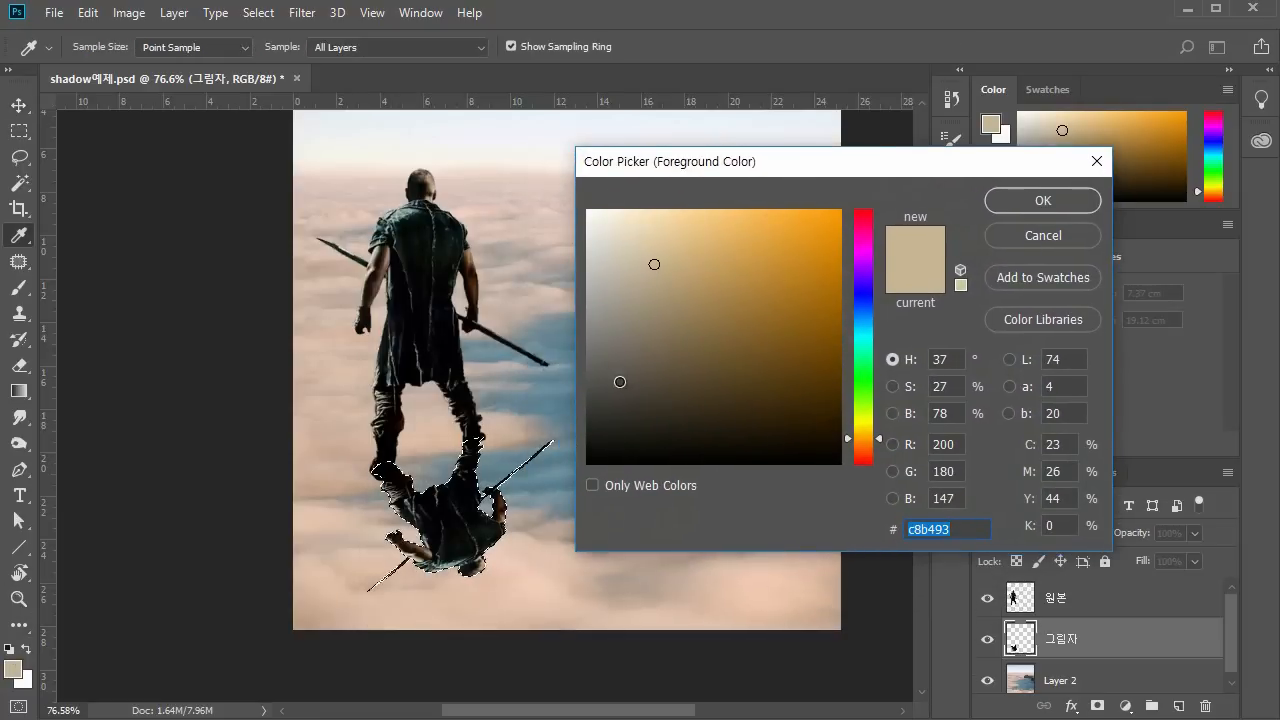
left_click_drag(612, 398, 591, 424)
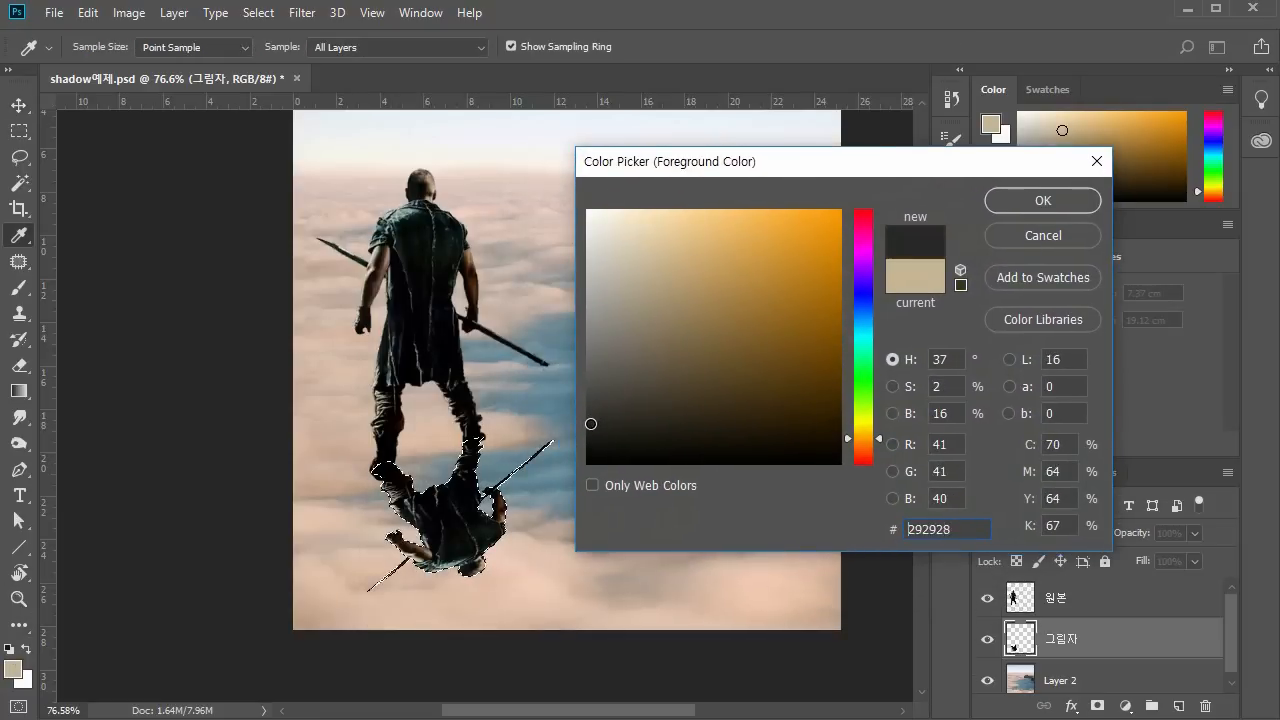
left_click(1018, 199)
Fill the selected silhouette on the 그림자 layer with the Foreground Color at 100% opacity in Normal mode, and deselect.
left_click(88, 12)
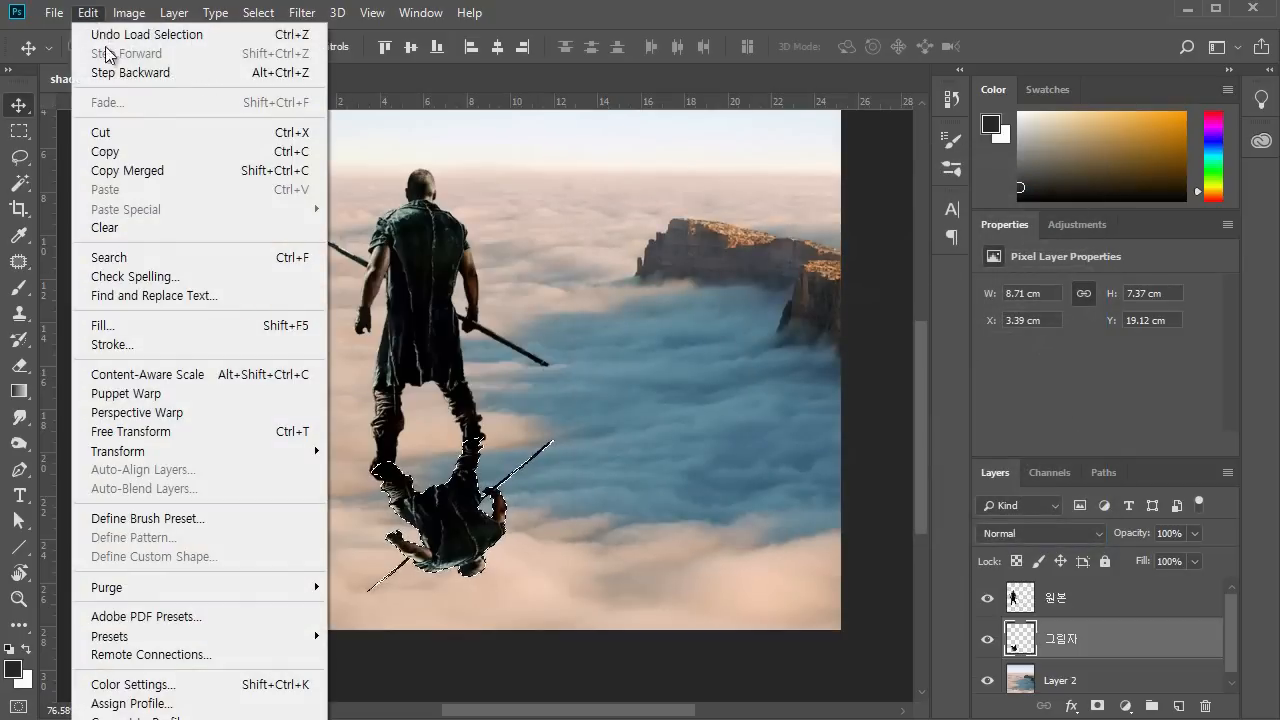
left_click(144, 325)
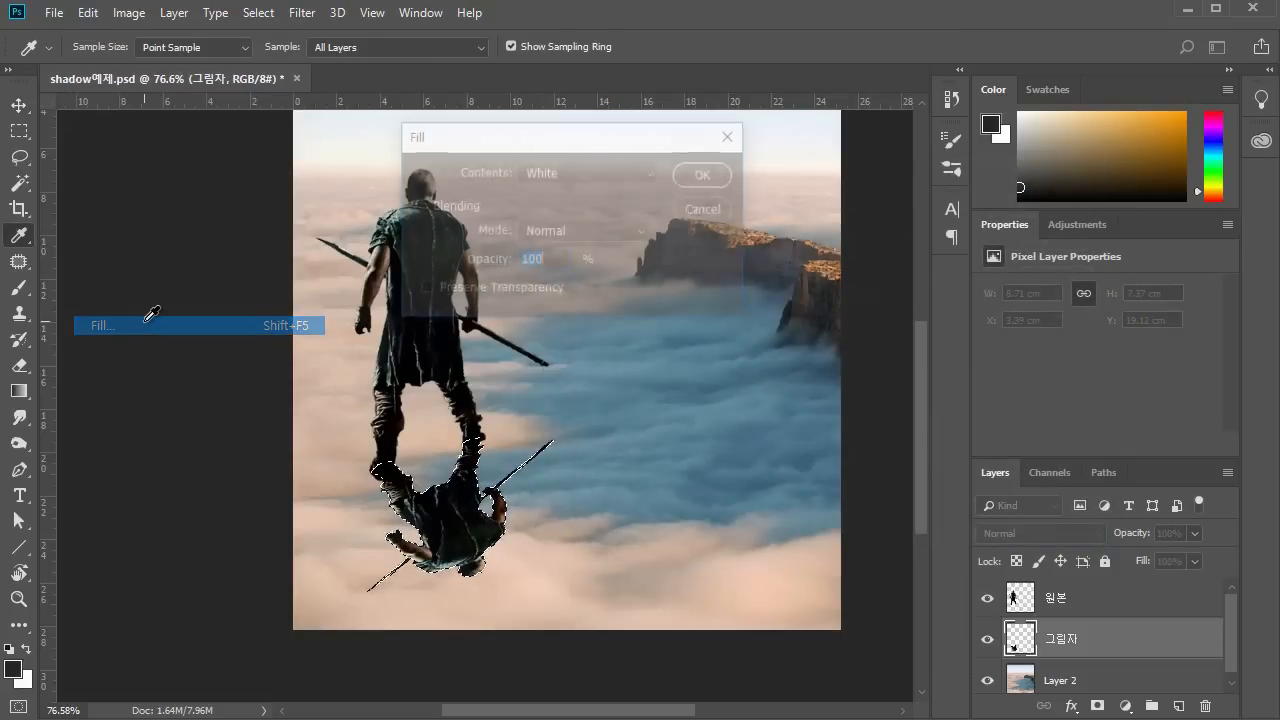
left_click(595, 172)
left_click(583, 194)
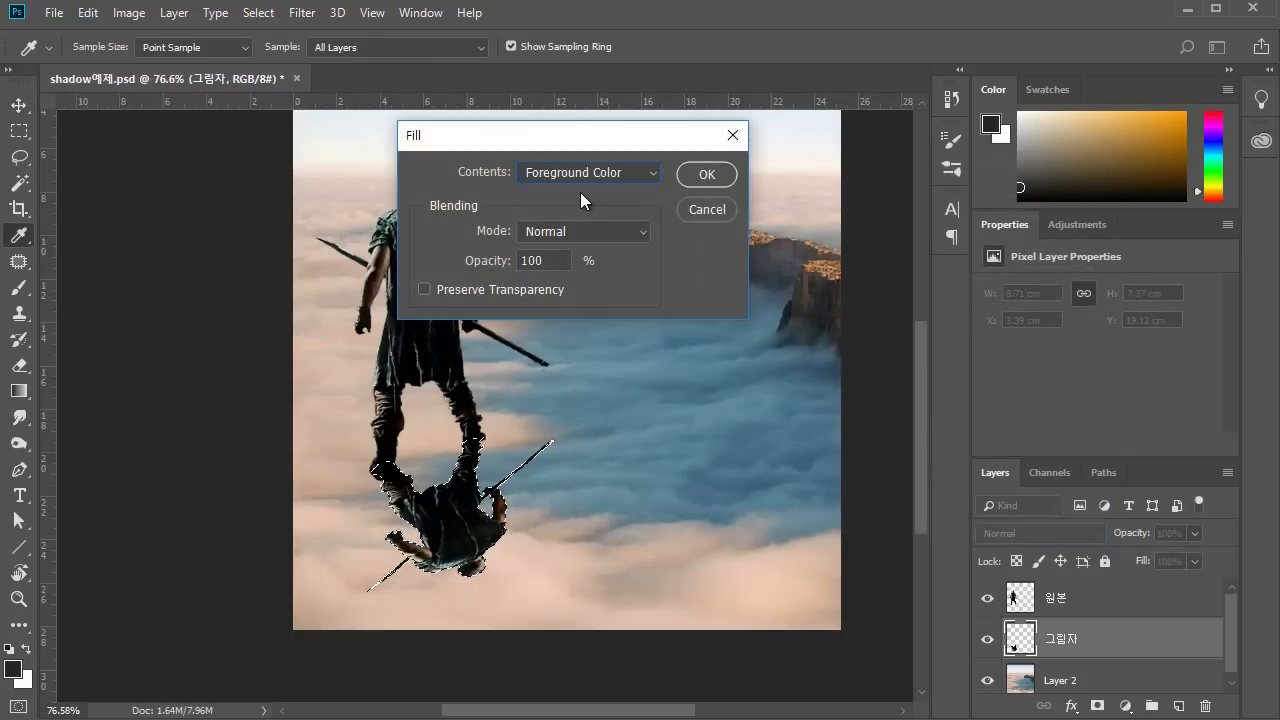
left_click(712, 176)
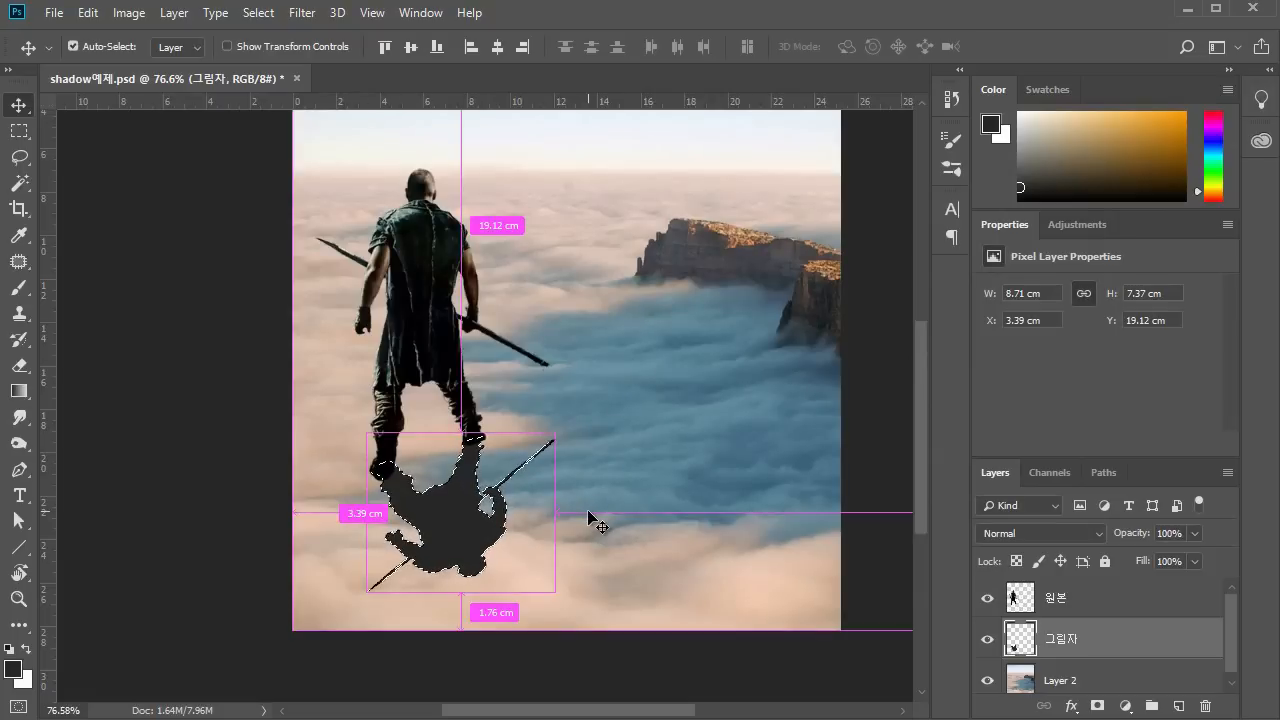
key("ctrl+d")
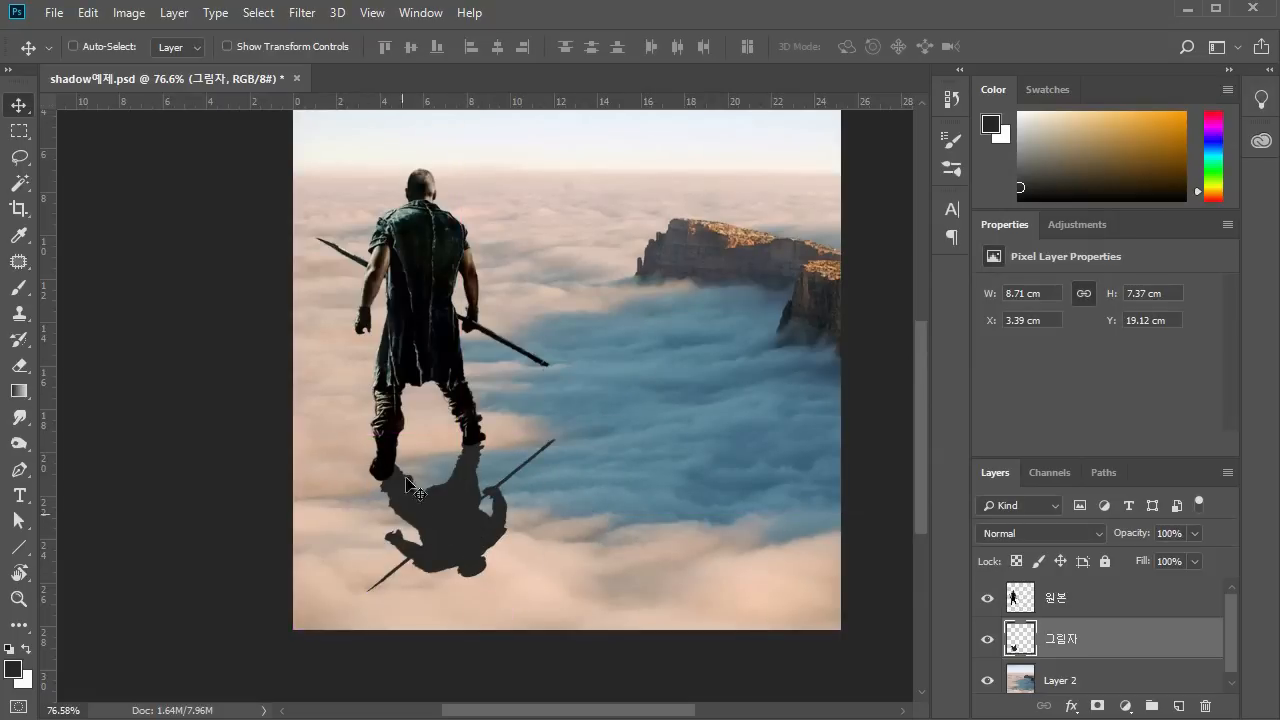
Apply a Gaussian Blur well above 1.0 pixel to the 그림자 layer to strongly soften the shadow's edges.
left_click(305, 16)
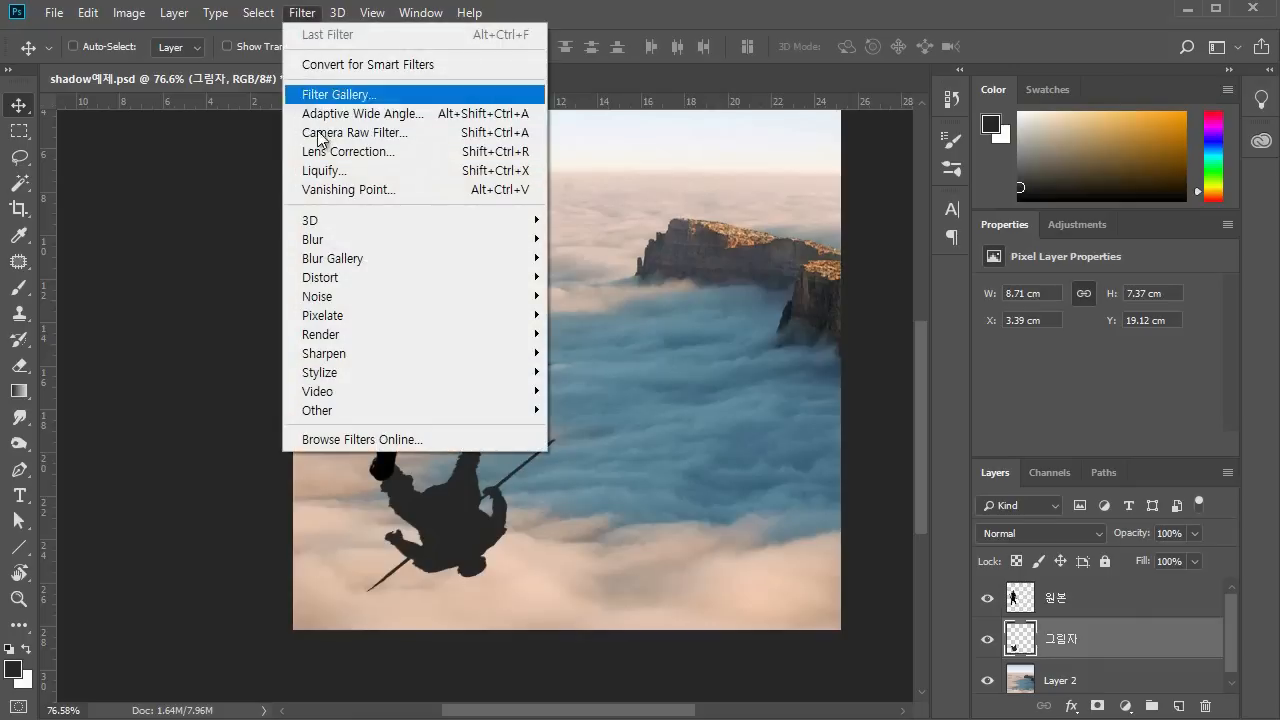
mouse_move(341, 238)
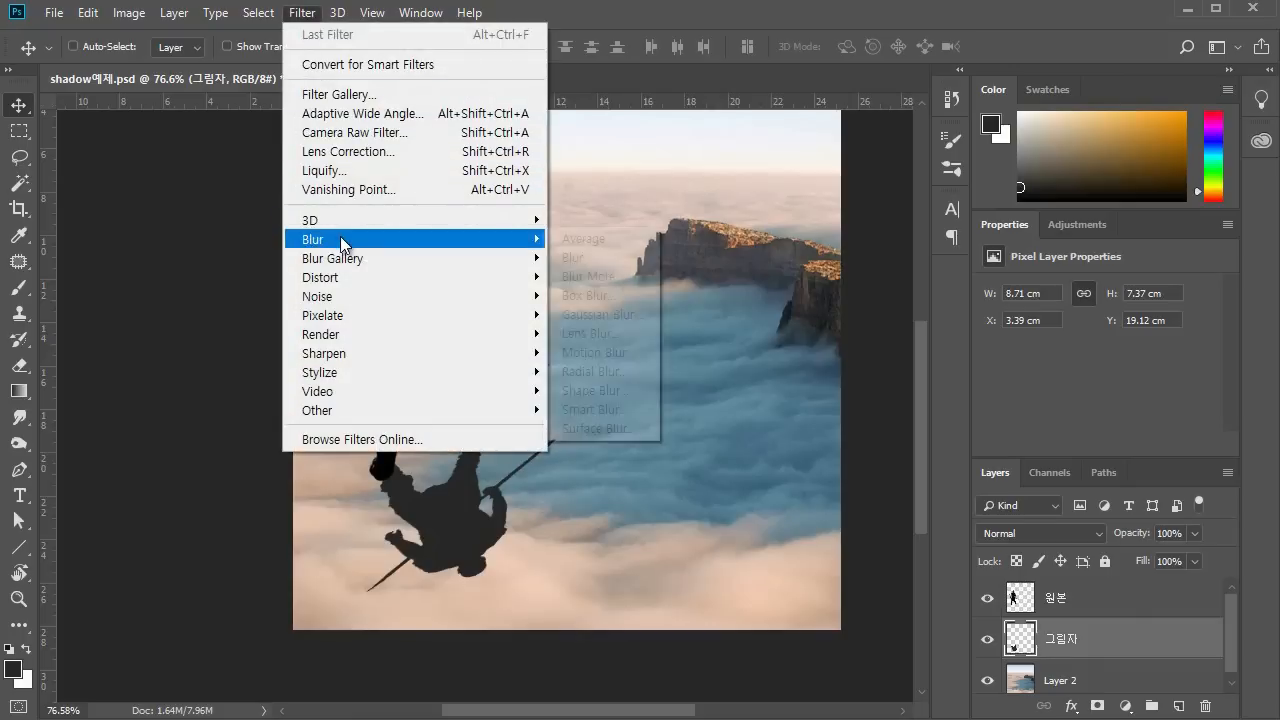
left_click(597, 313)
left_click_drag(937, 195, 804, 167)
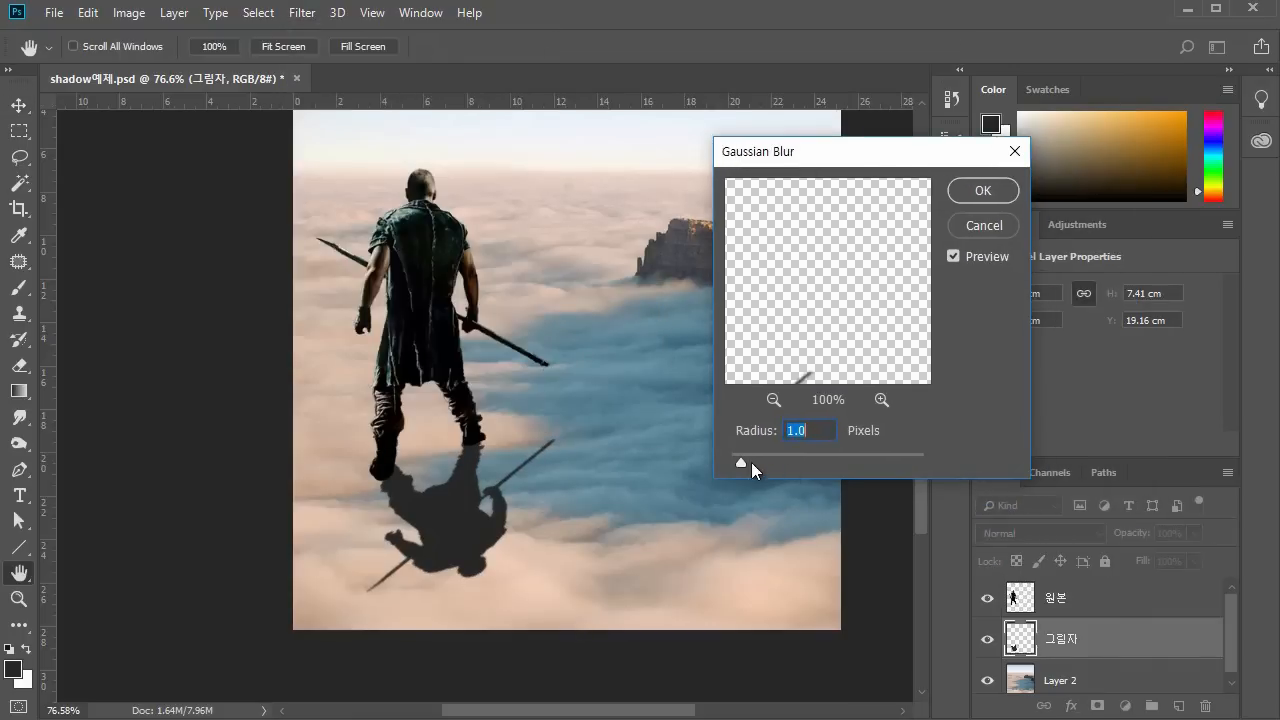
left_click_drag(751, 462, 793, 468)
left_click(982, 190)
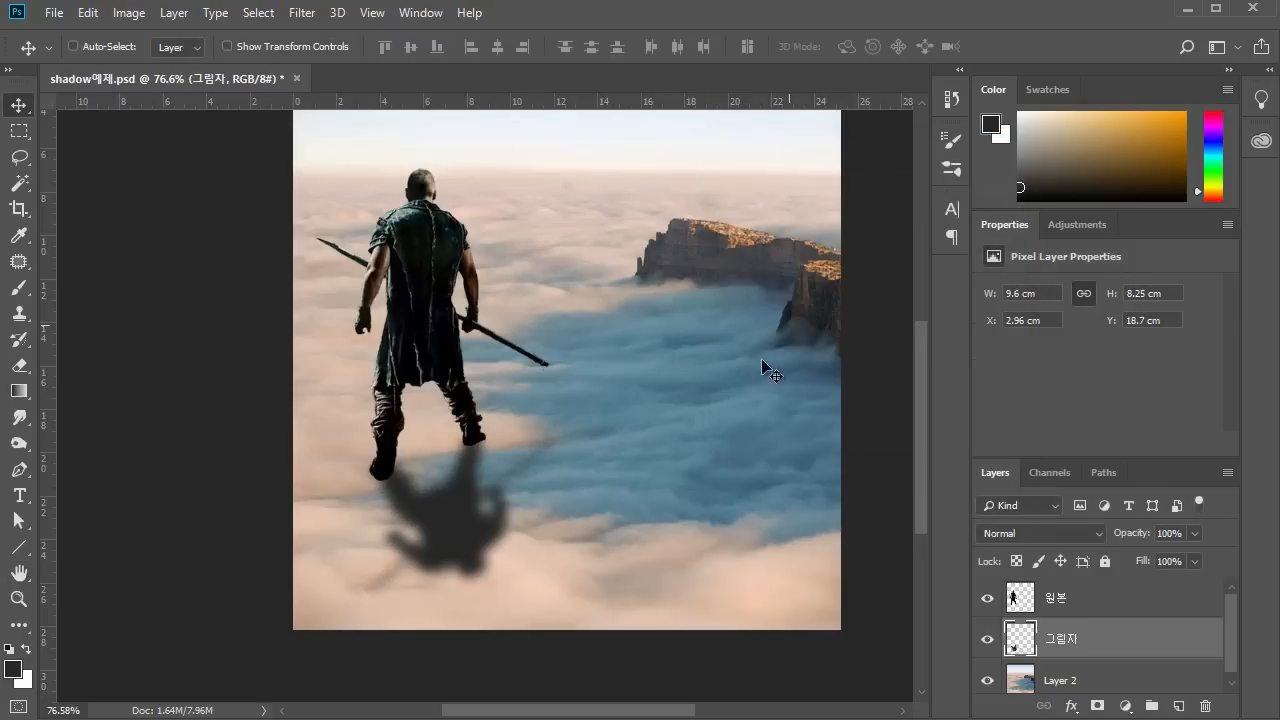
scroll(666, 429, "down", 2)
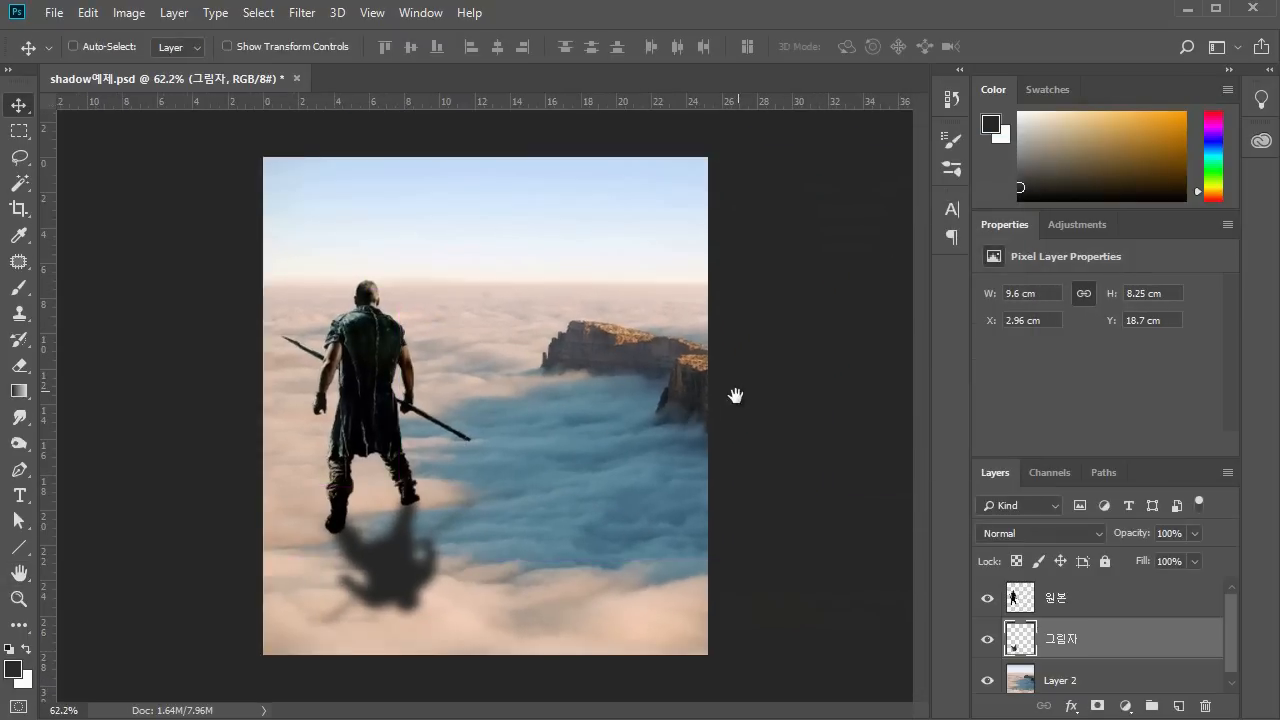